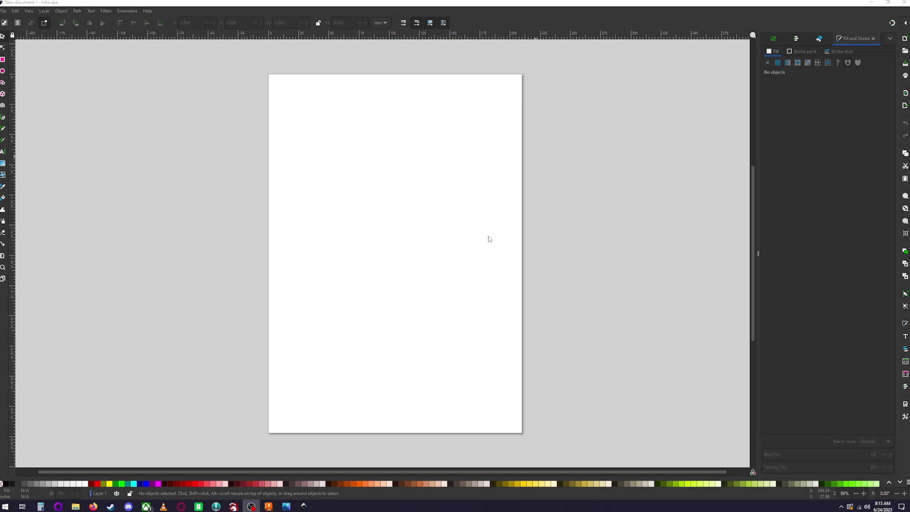
- View the empty Fusion 360 design and the hellokitty.png source picture, closing the picture to return to Inkscape
click(268, 506)
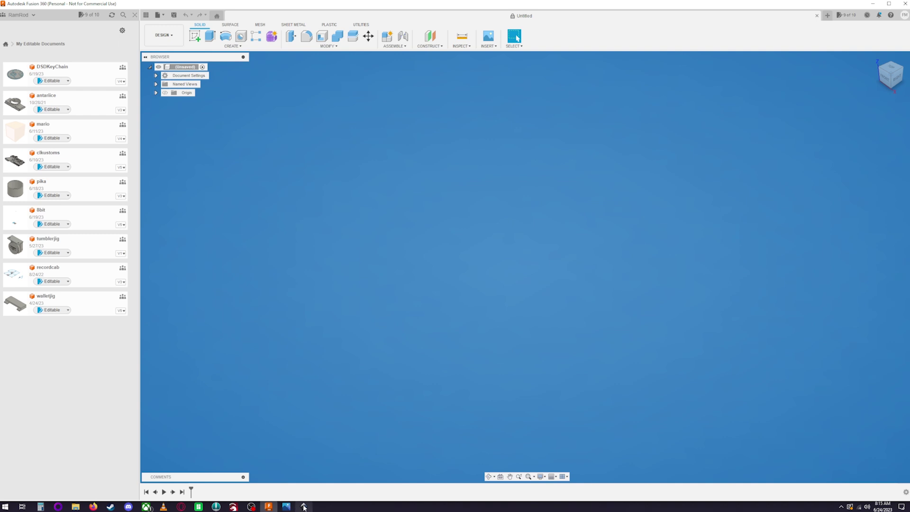
mouse_move(303, 506)
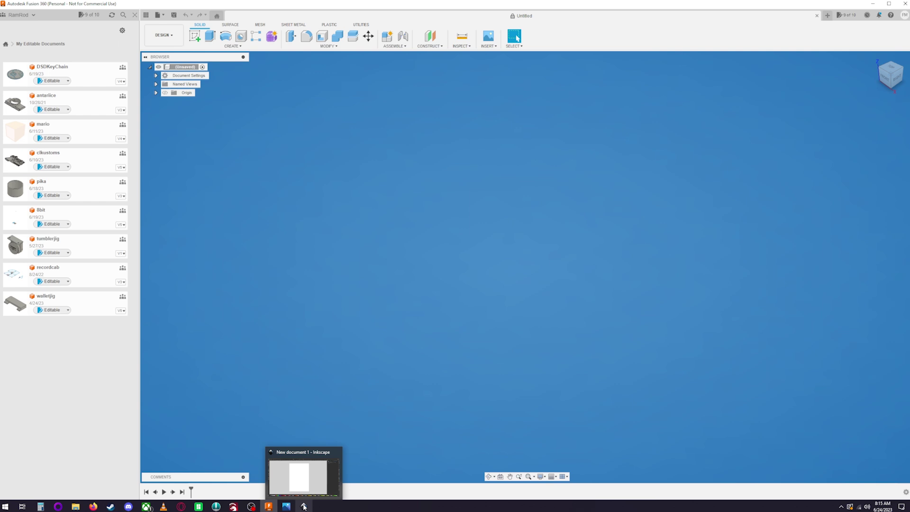
click(304, 506)
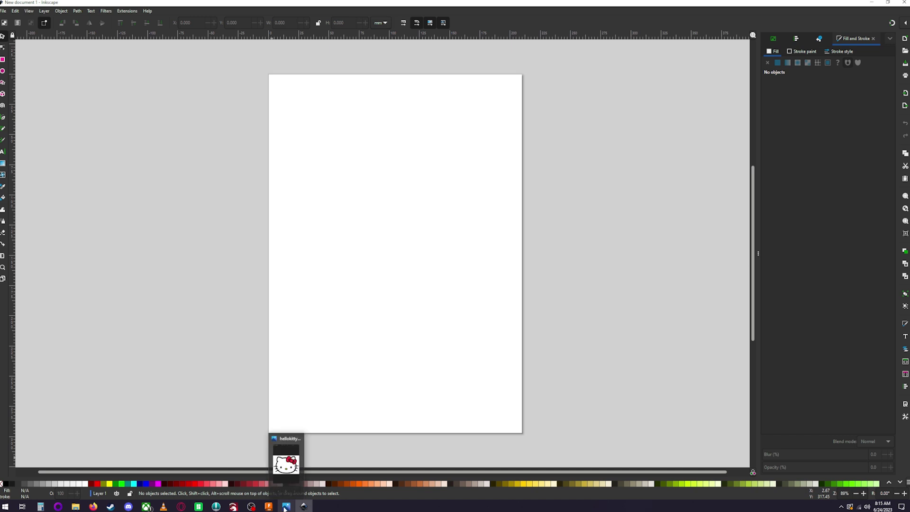
click(285, 508)
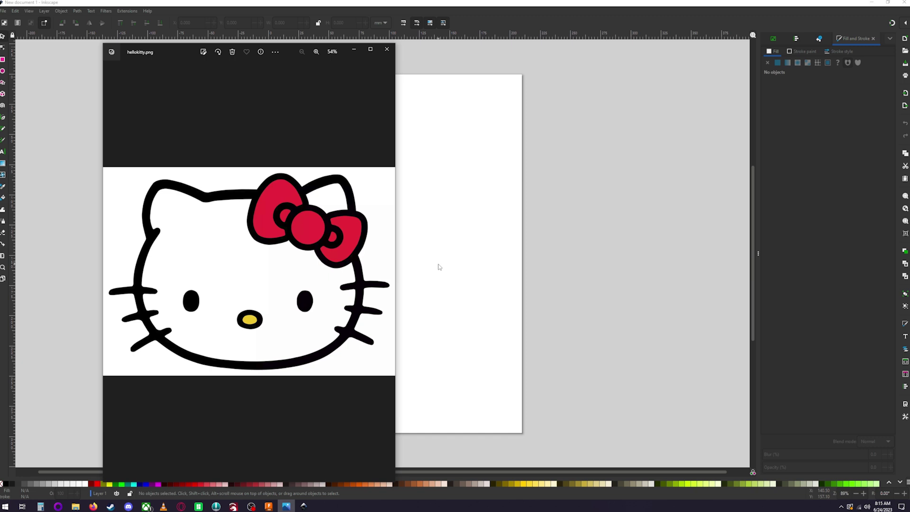
click(386, 50)
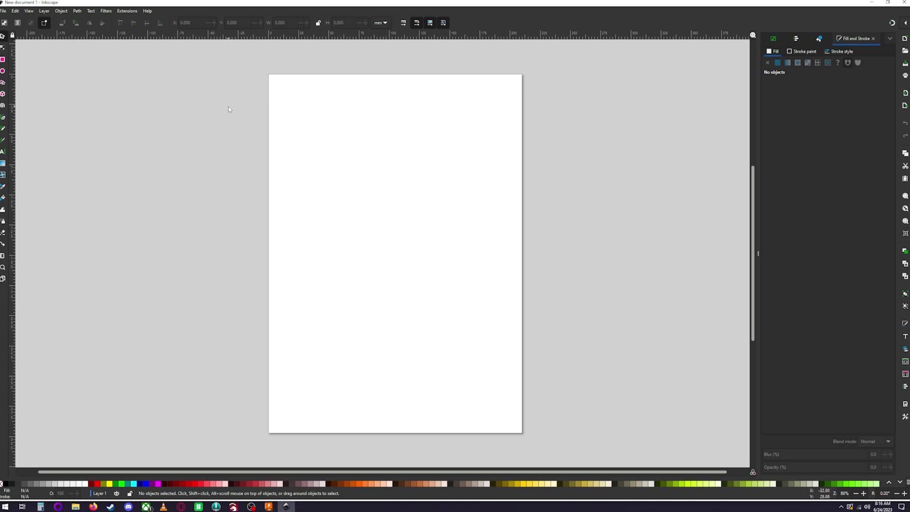
- Open hellokitty.png from the Tutorial Images folder on the desktop, embedded with DPI from file and rendering mode None (auto)
click(5, 12)
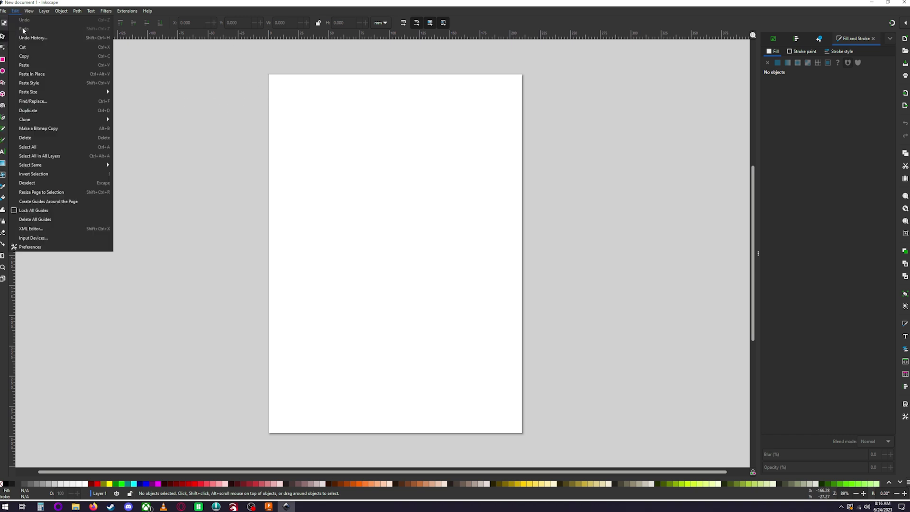
click(14, 38)
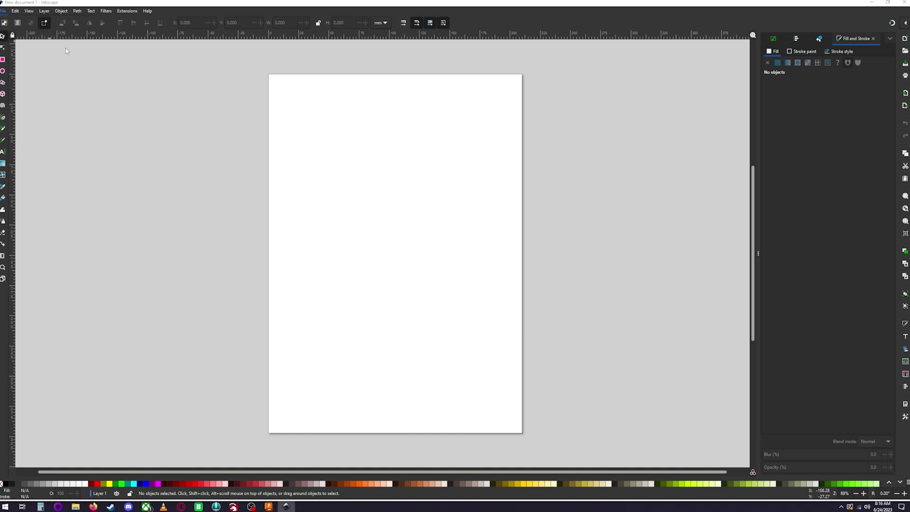
click(29, 68)
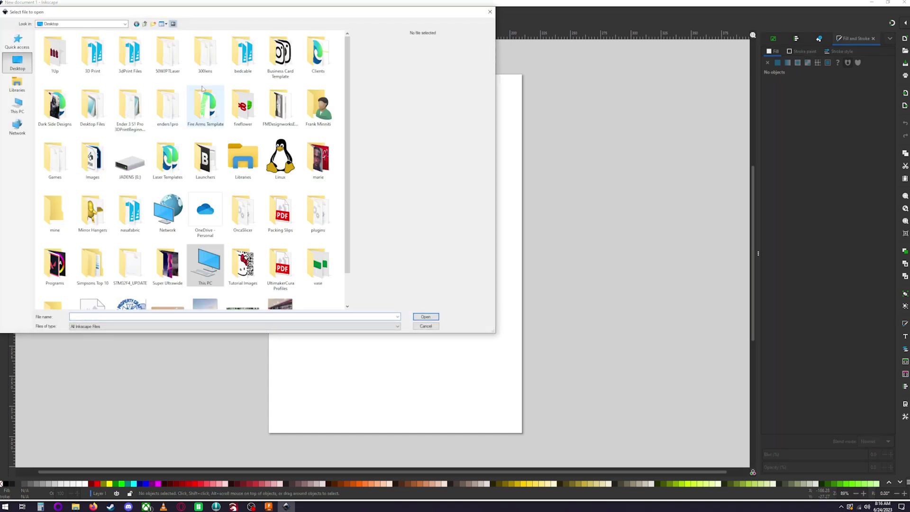
scroll(212, 135, down, 1)
double_click(242, 230)
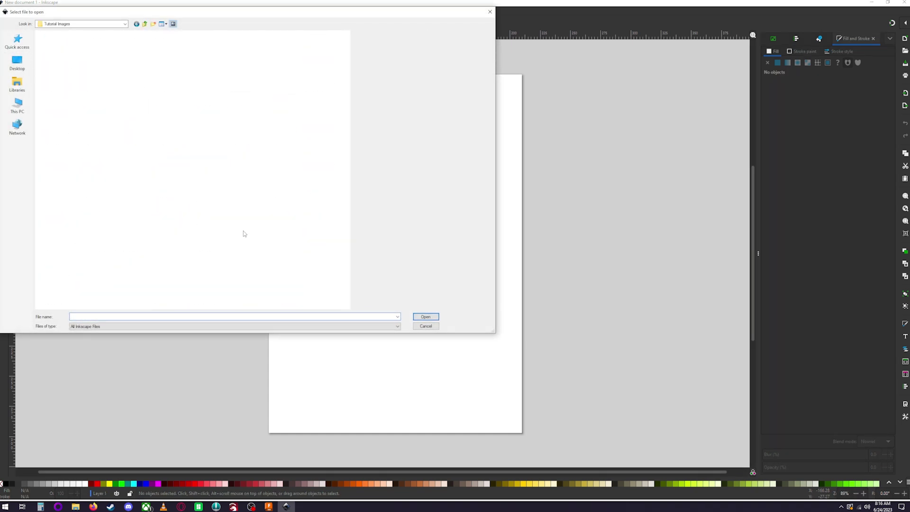
click(92, 54)
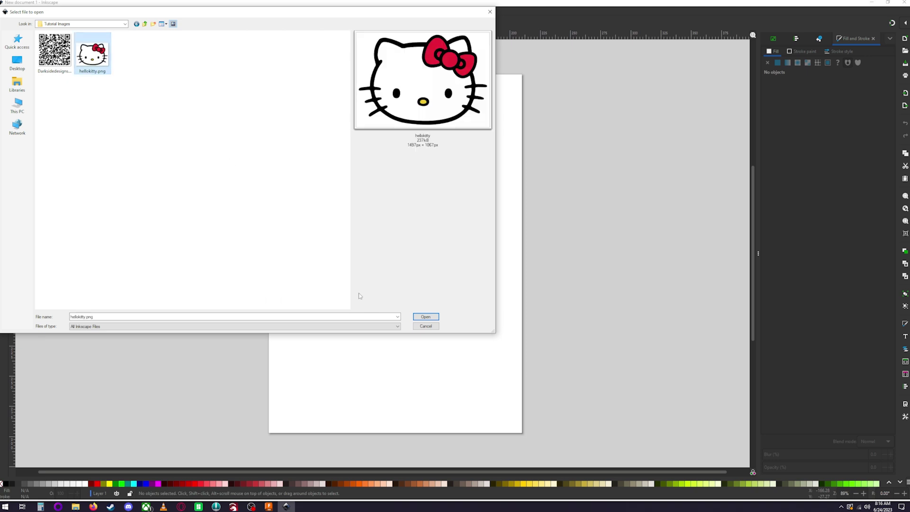
click(428, 316)
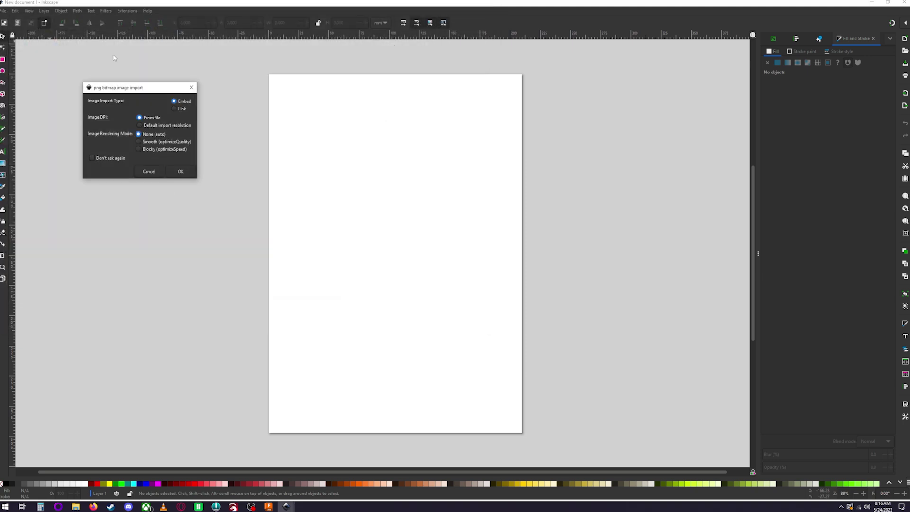
click(180, 172)
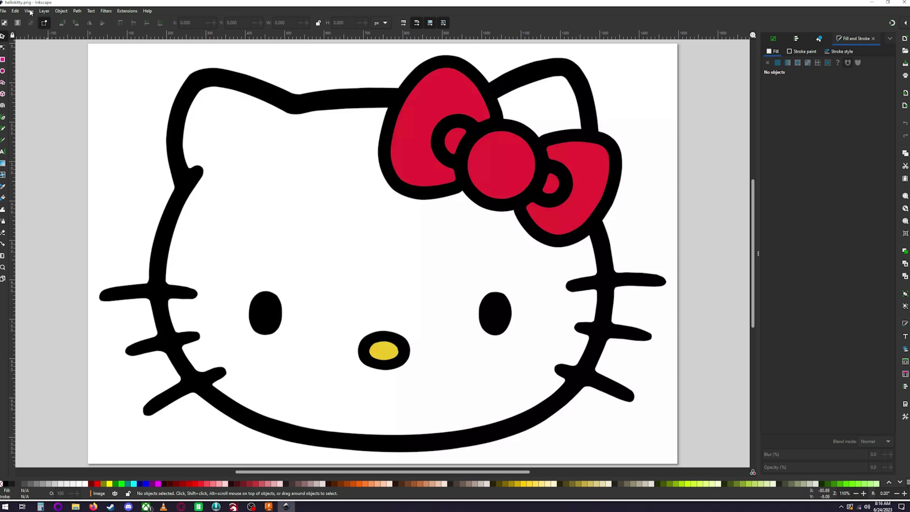
- Bring up the Trace Bitmap settings for the opened picture
click(58, 10)
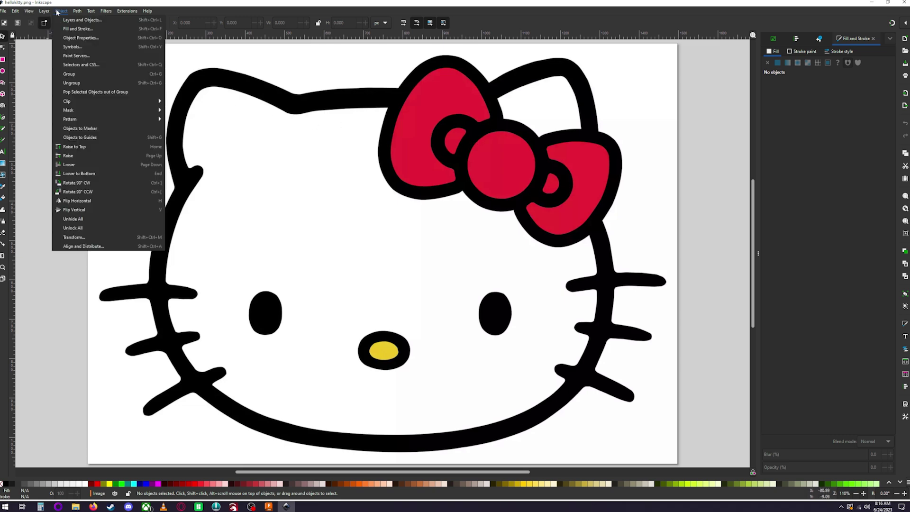
click(58, 11)
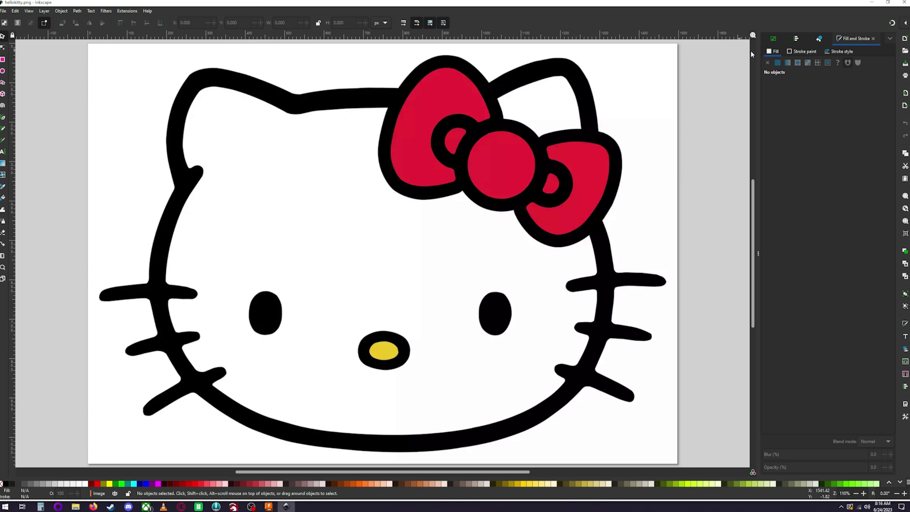
click(771, 40)
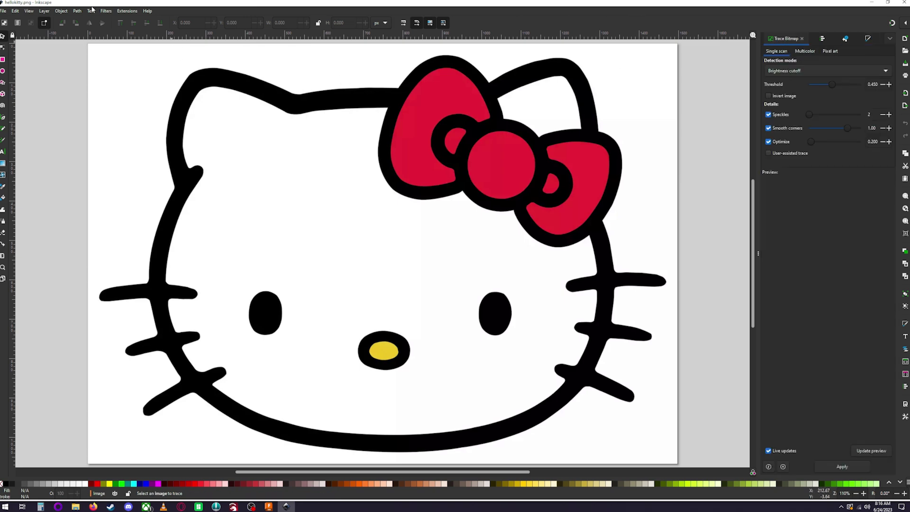
click(77, 10)
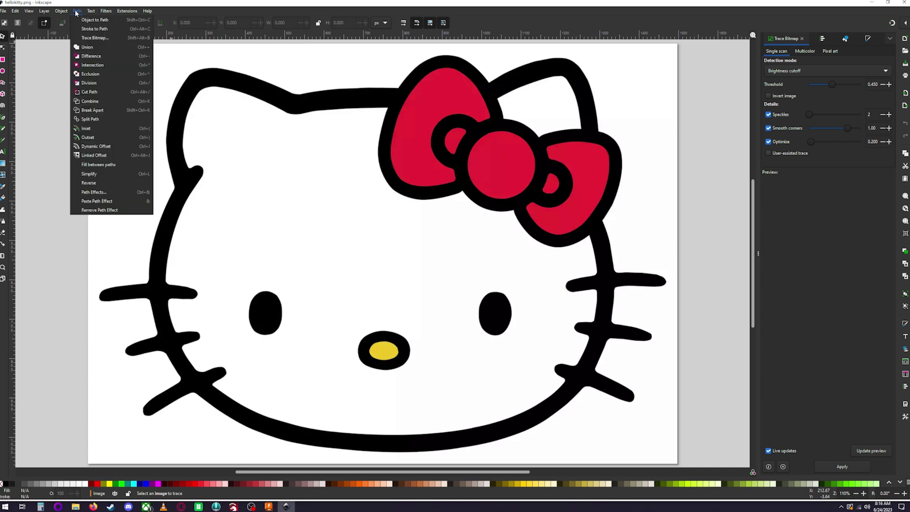
mouse_move(91, 11)
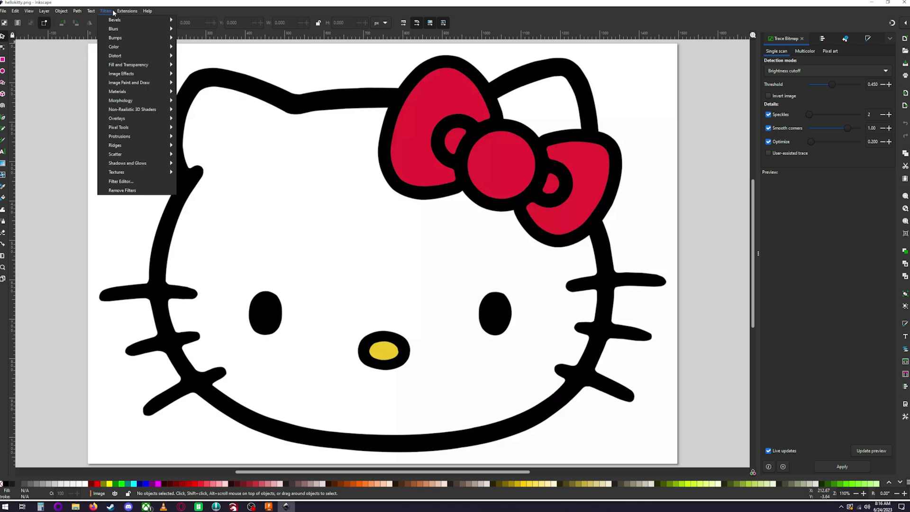
click(61, 11)
click(44, 11)
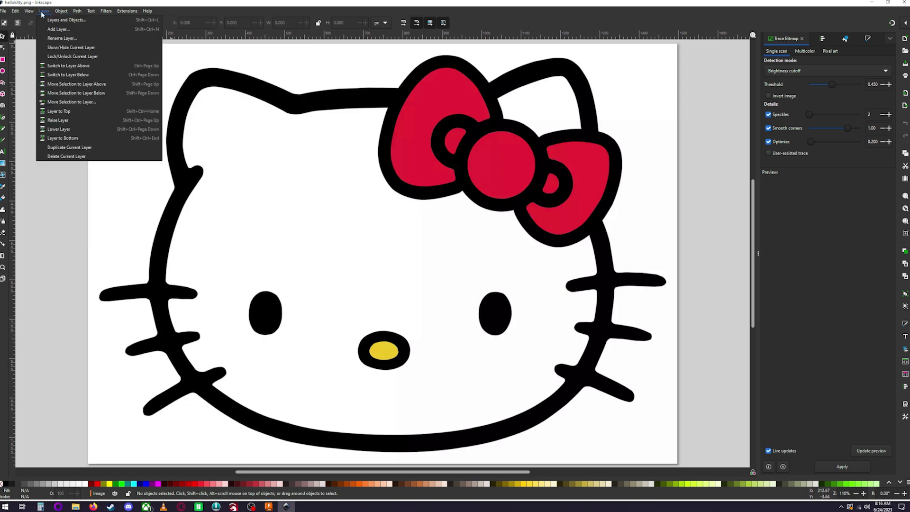
click(15, 11)
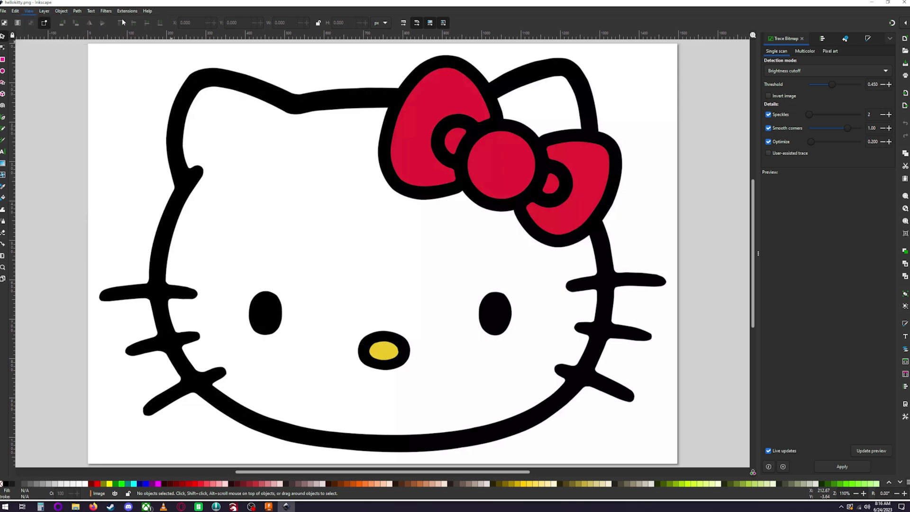
click(91, 11)
click(830, 35)
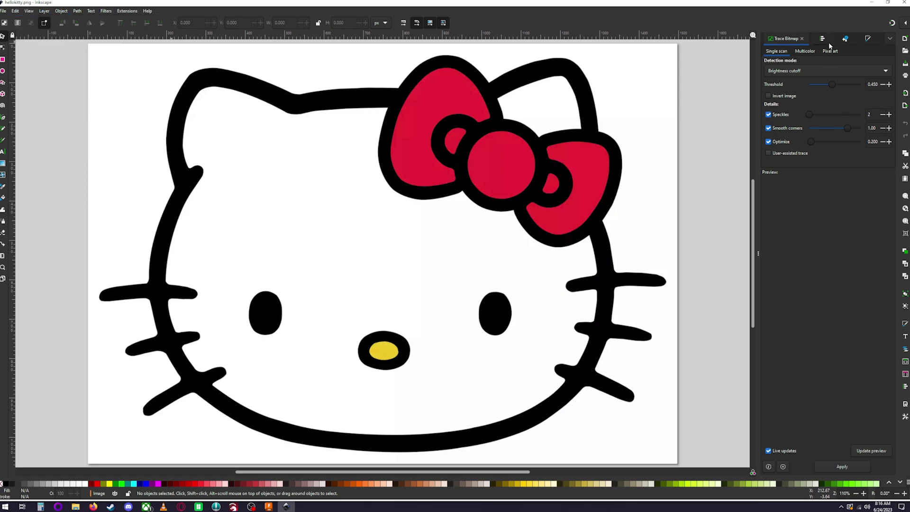
click(890, 39)
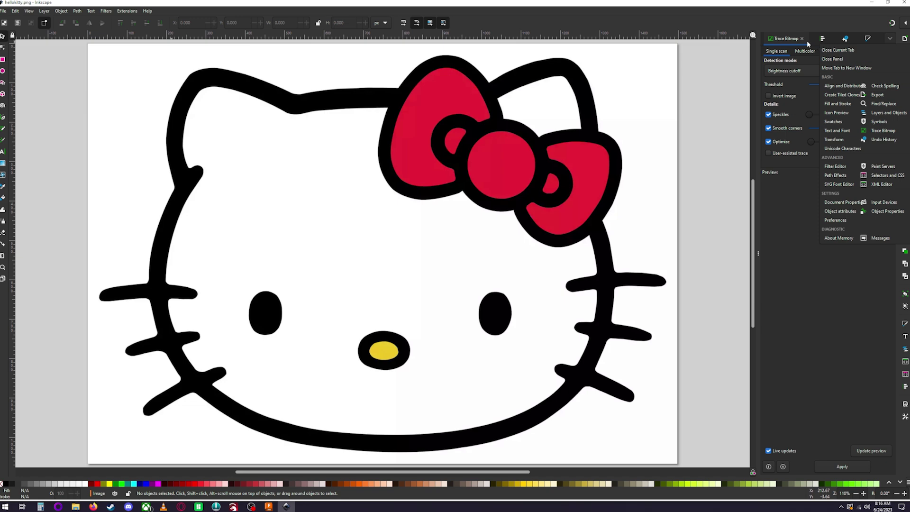
click(783, 38)
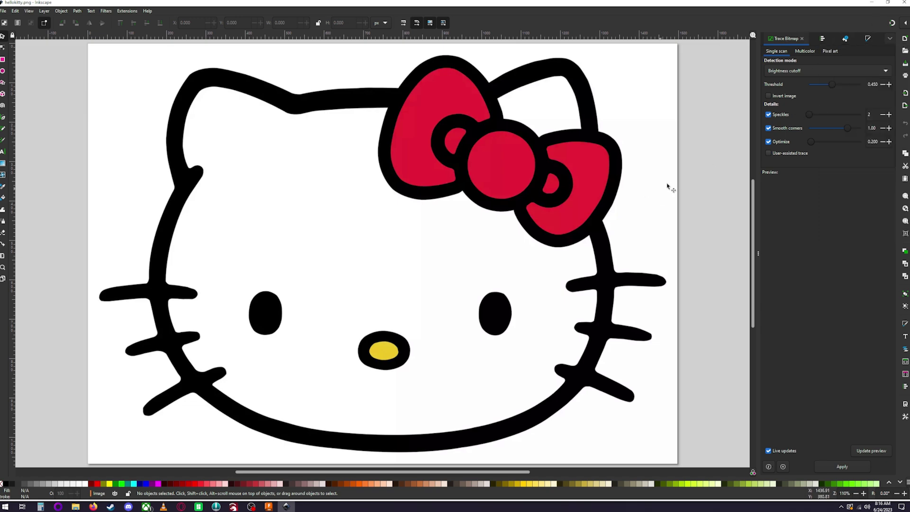
- Trace the Hello Kitty image as a single scan with Brightness cutoff at a threshold of 0.352, using an enlarged preview
click(515, 180)
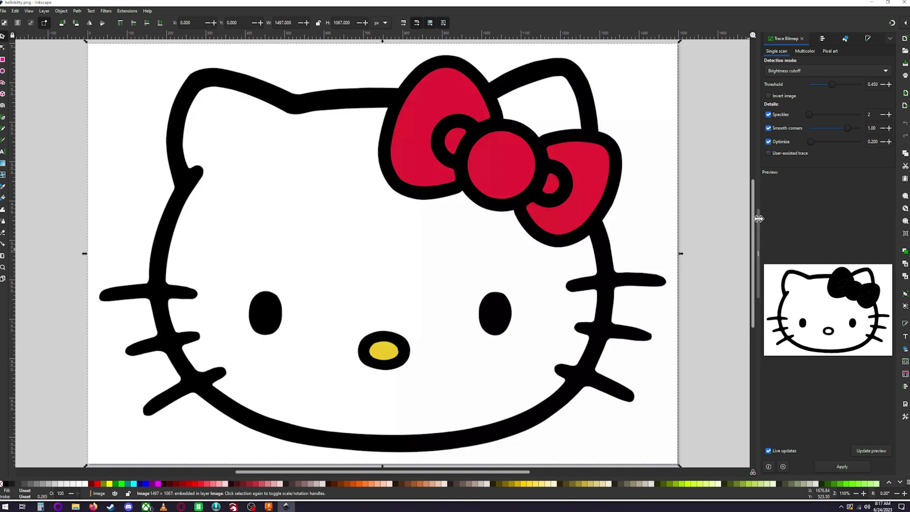
drag(758, 219, 673, 235)
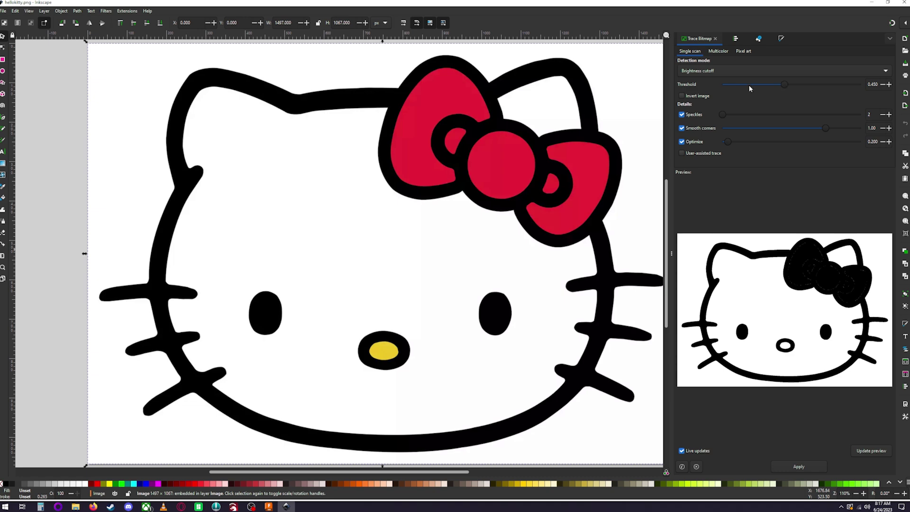
mouse_move(784, 84)
mouse_down()
mouse_move(837, 86)
mouse_move(770, 88)
mouse_up()
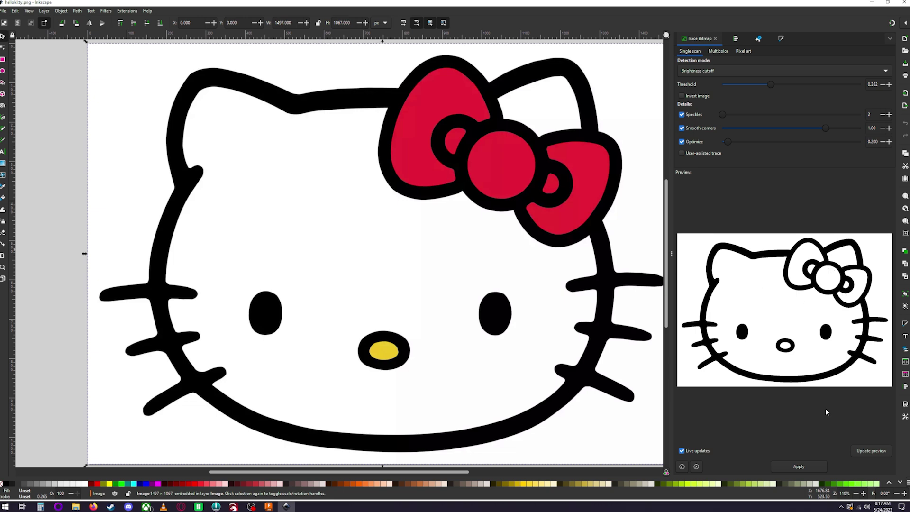
click(810, 467)
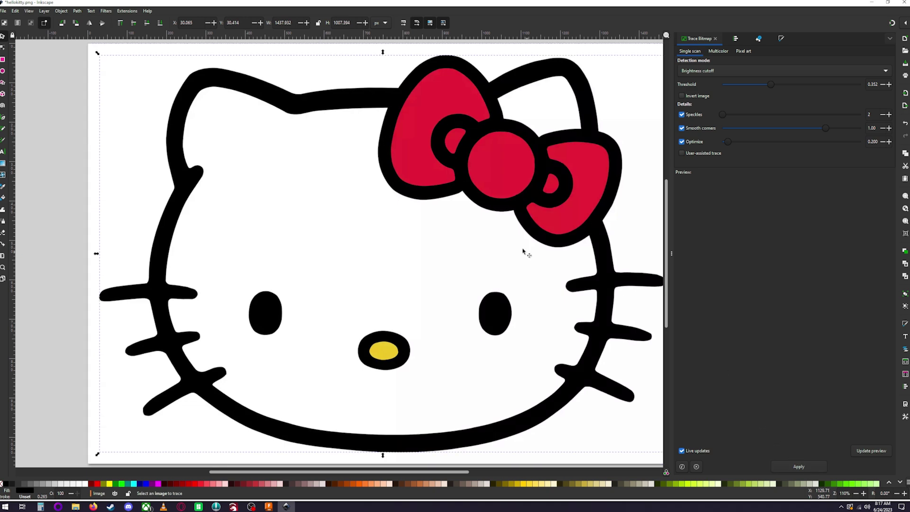
- Delete the original coloured image from beneath the traced outline and place the outline at about X 7, Y 63 px
drag(471, 204, 521, 235)
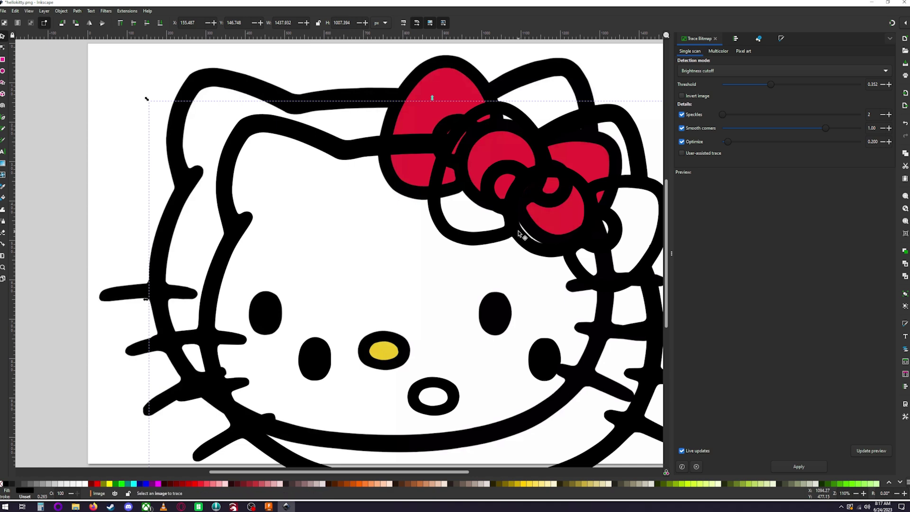
click(522, 83)
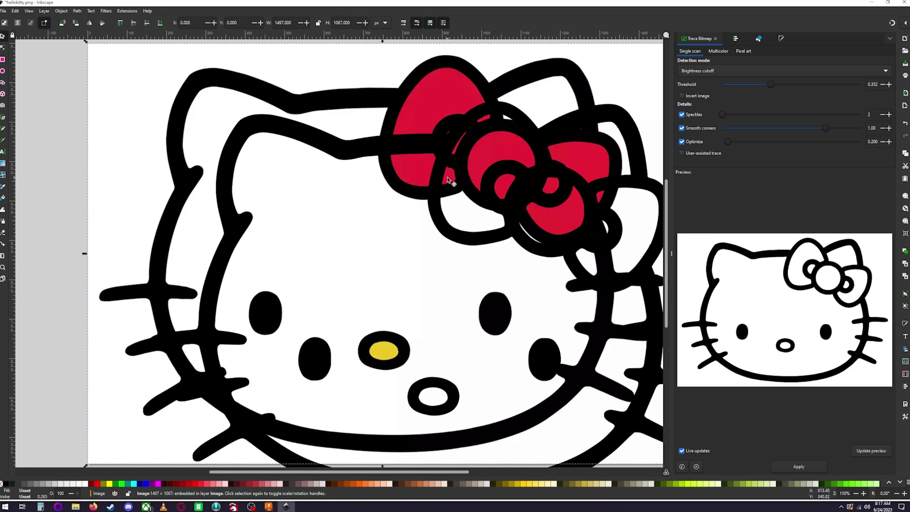
key(Delete)
mouse_move(465, 164)
mouse_down()
mouse_move(455, 148)
mouse_move(508, 134)
mouse_up()
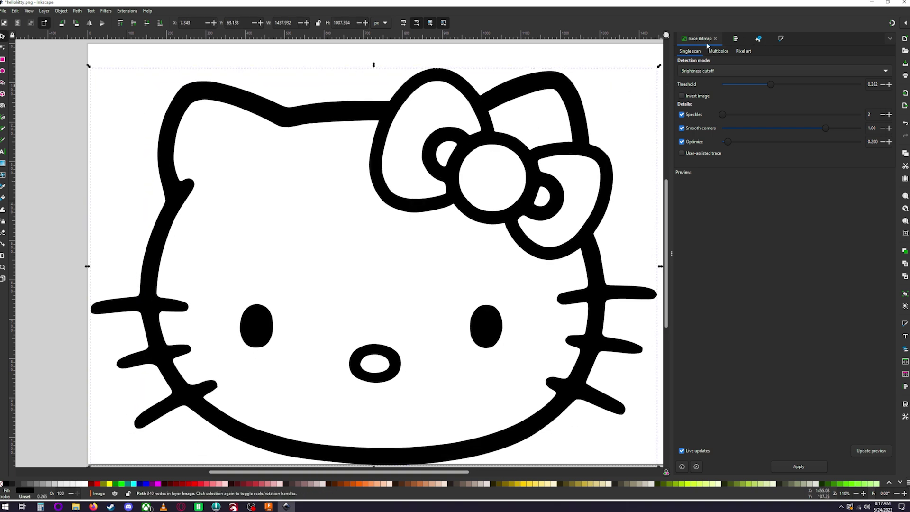
- Remove the fill from the traced Hello Kitty path and give it a flat black stroke
click(890, 39)
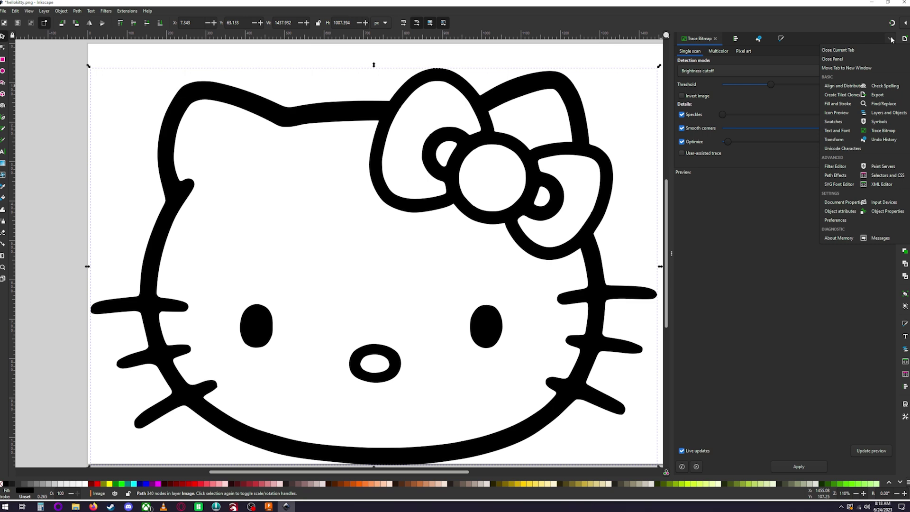
click(781, 39)
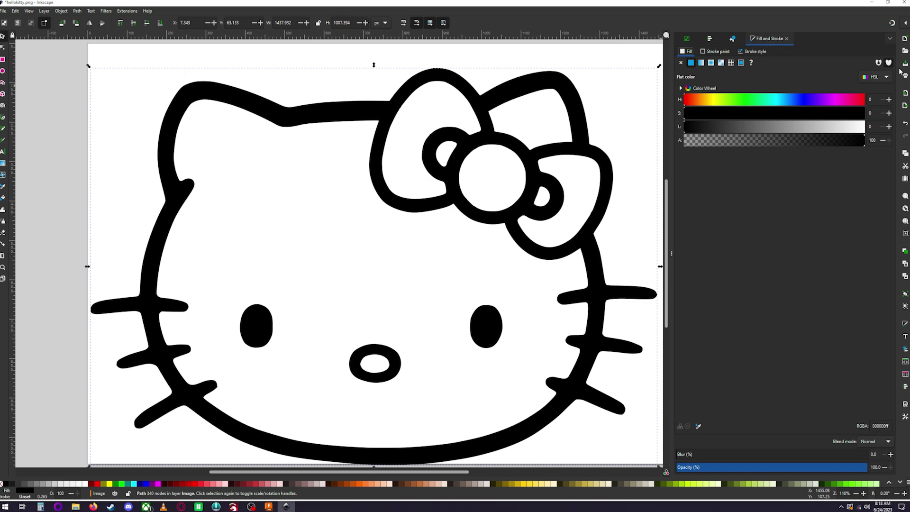
click(889, 40)
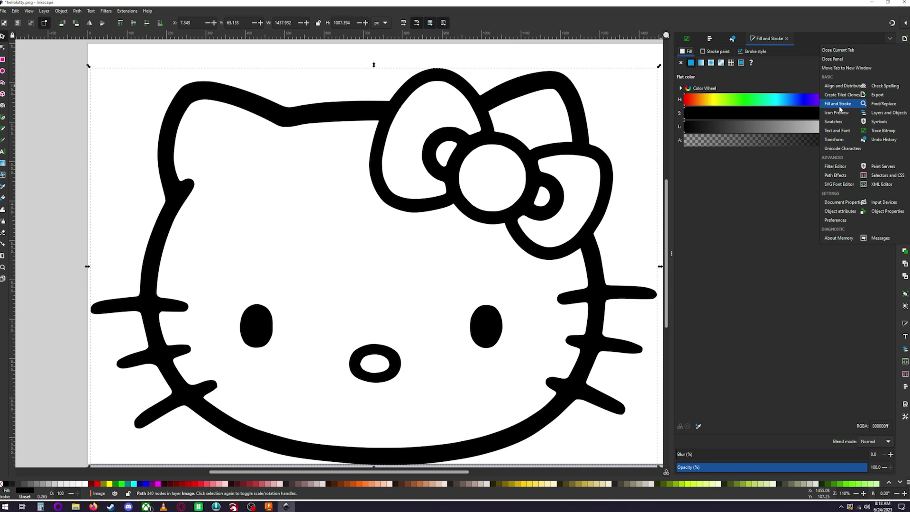
click(765, 41)
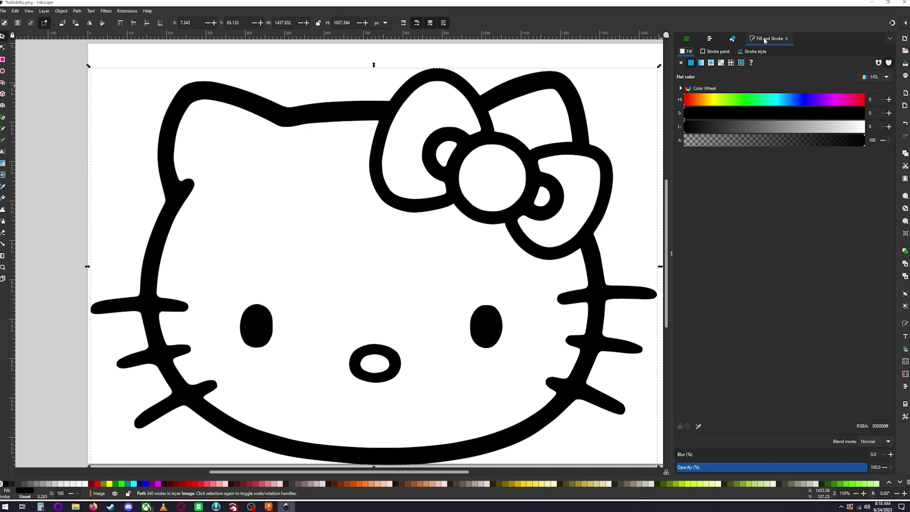
click(681, 63)
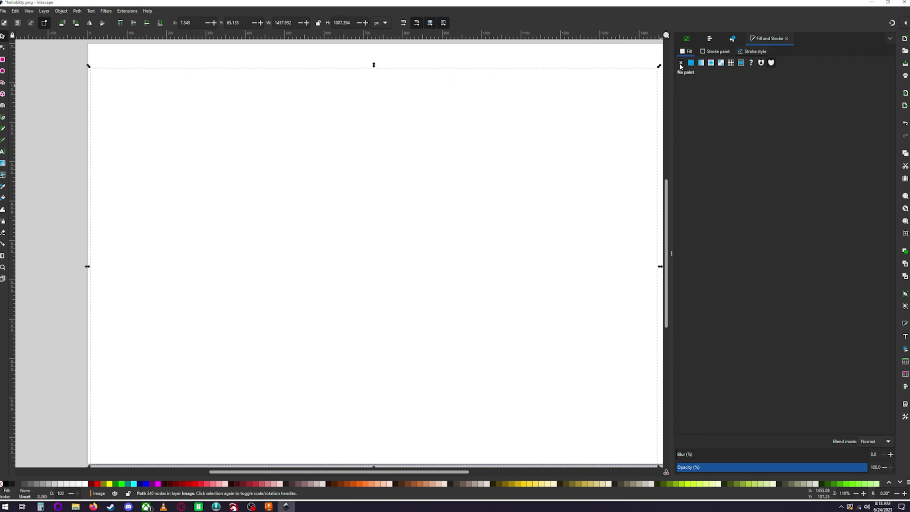
click(715, 53)
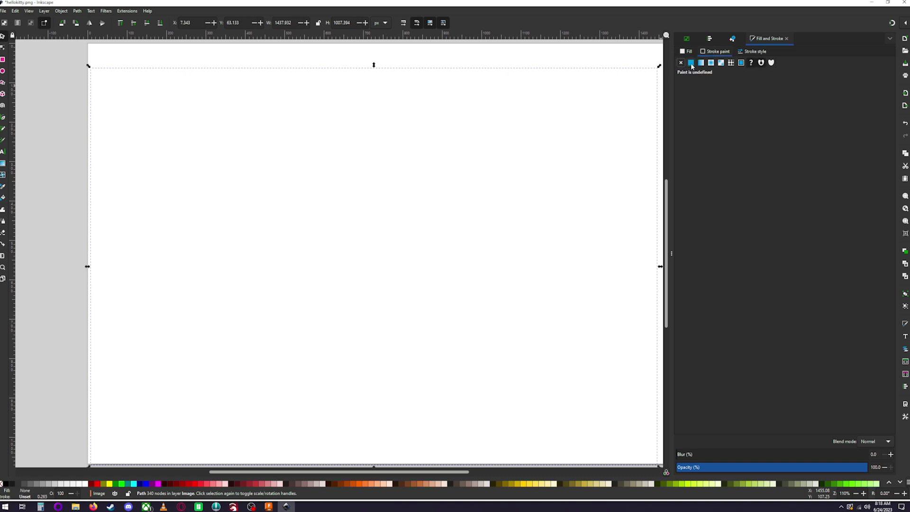
click(691, 63)
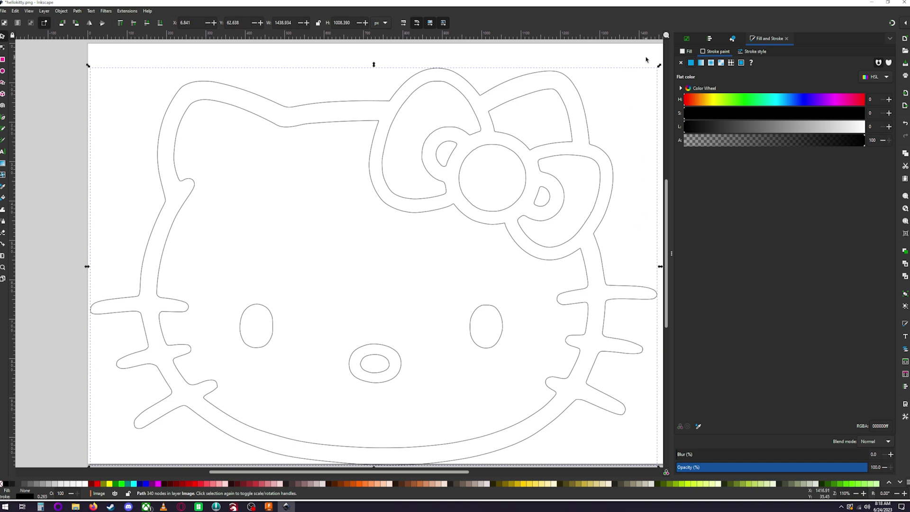
- Save the outline drawing as hellokitty.svg in Inkscape SVG format in the Tutorial Images folder
click(2, 12)
click(23, 74)
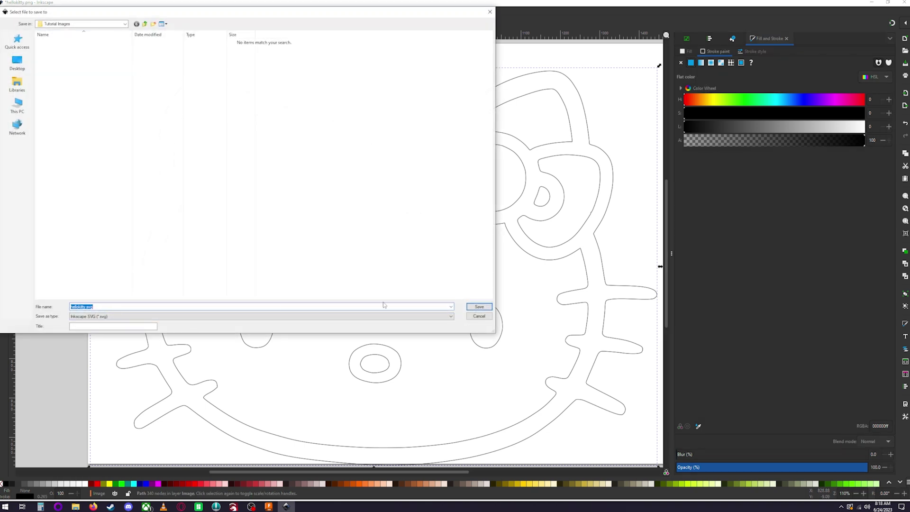
click(479, 307)
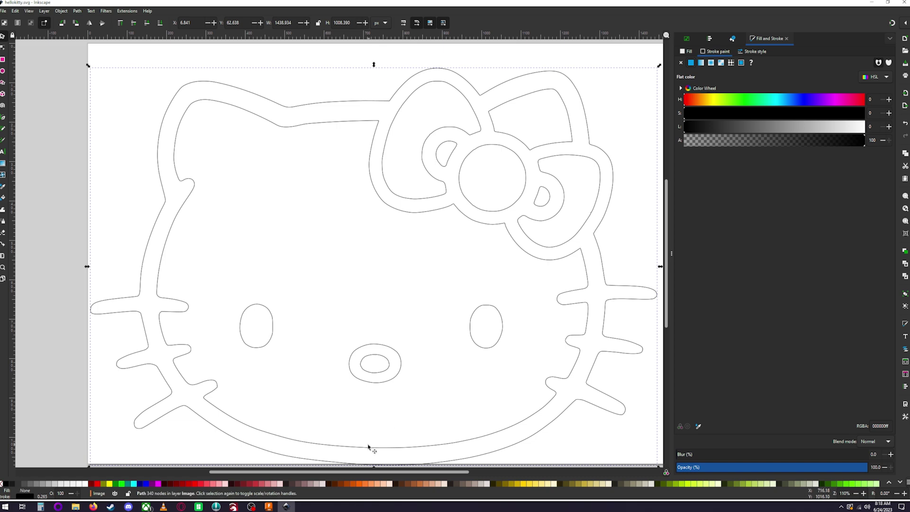
- Switch to Fusion 360, hide the data panel, and insert hellokitty.svg from the desktop's Tutorial Images folder onto the horizontal origin plane
click(273, 509)
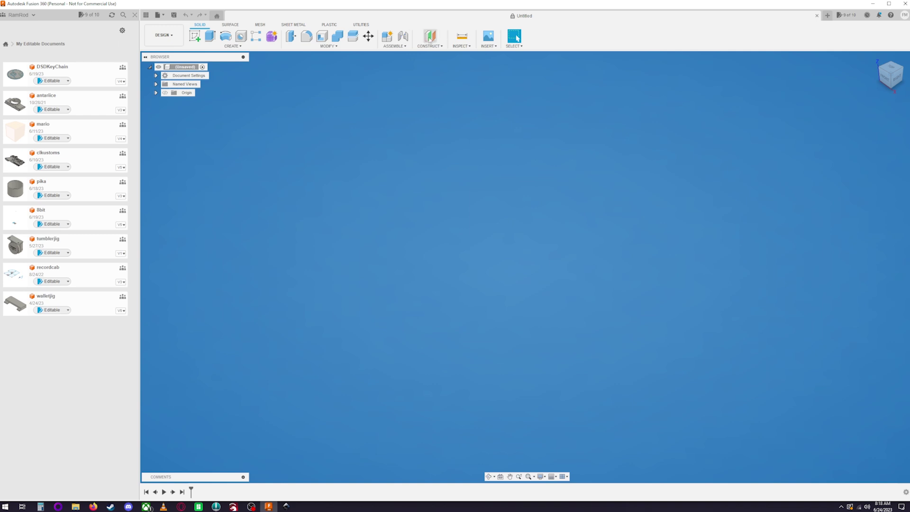
click(135, 15)
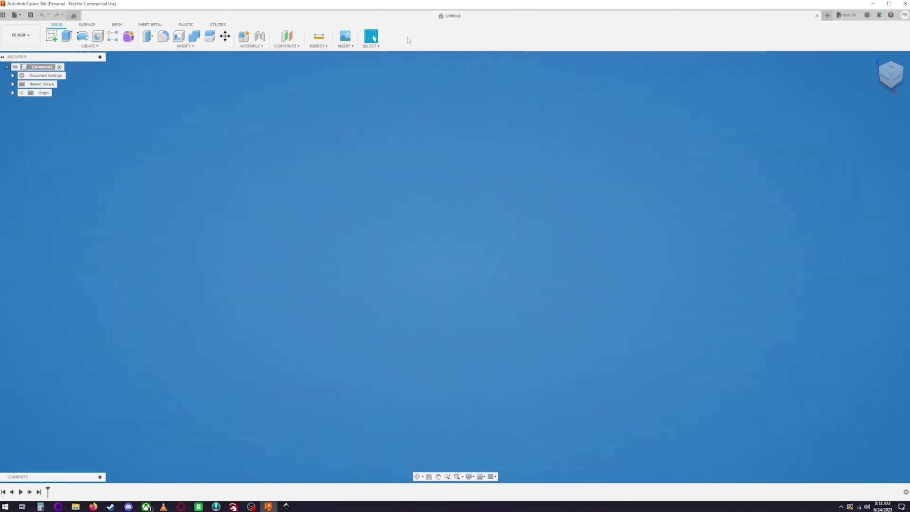
click(344, 46)
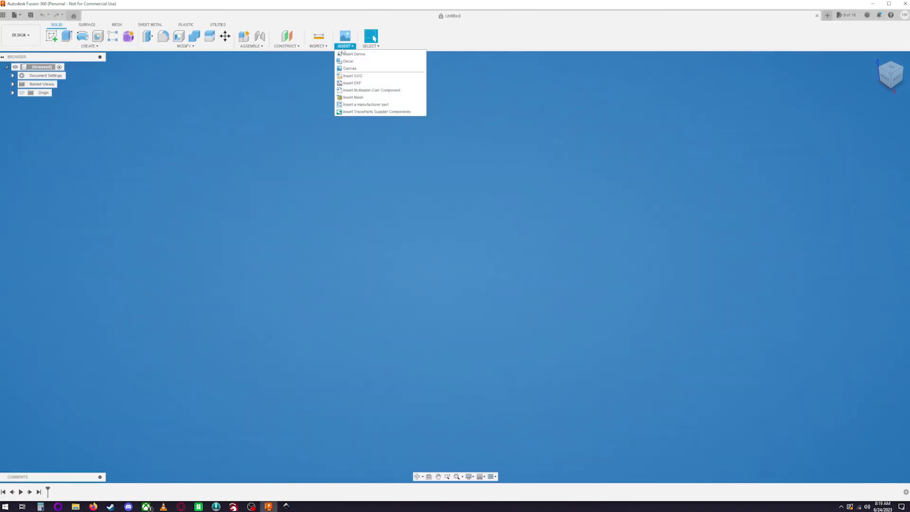
click(351, 76)
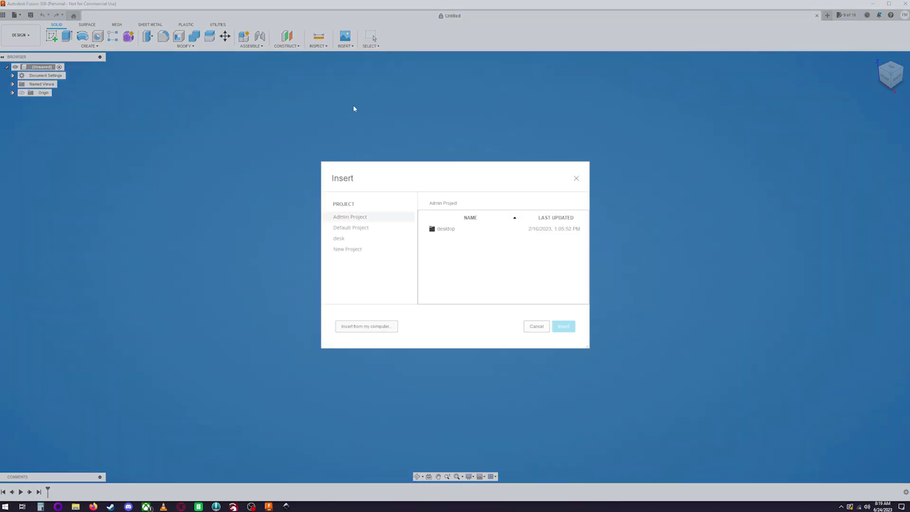
click(386, 328)
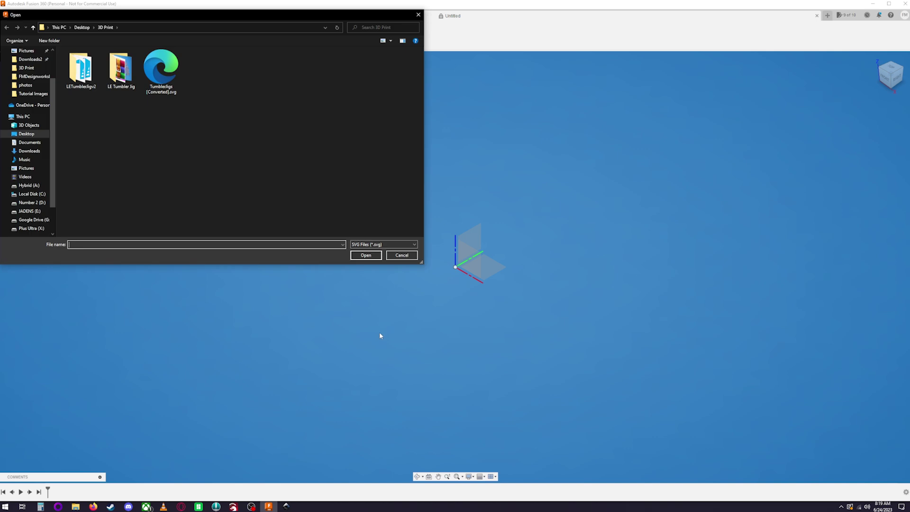
click(89, 27)
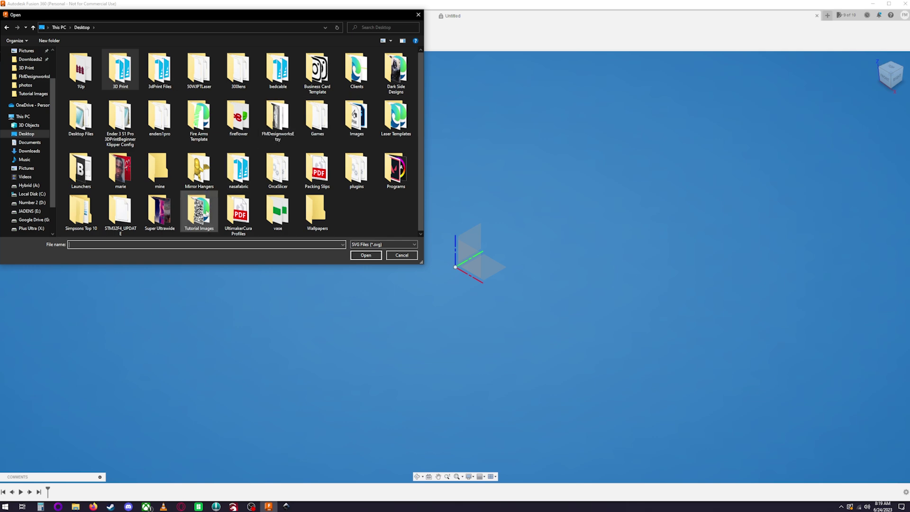
click(217, 209)
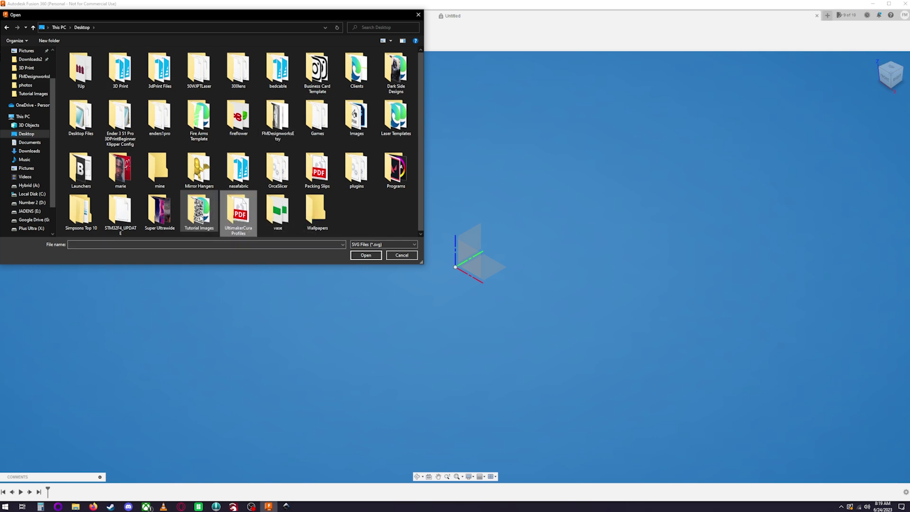
double_click(200, 215)
click(93, 66)
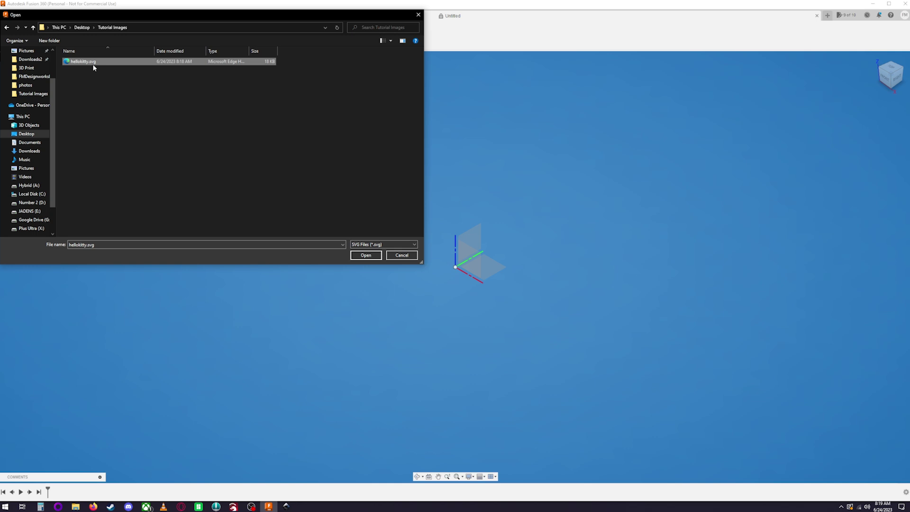
click(366, 255)
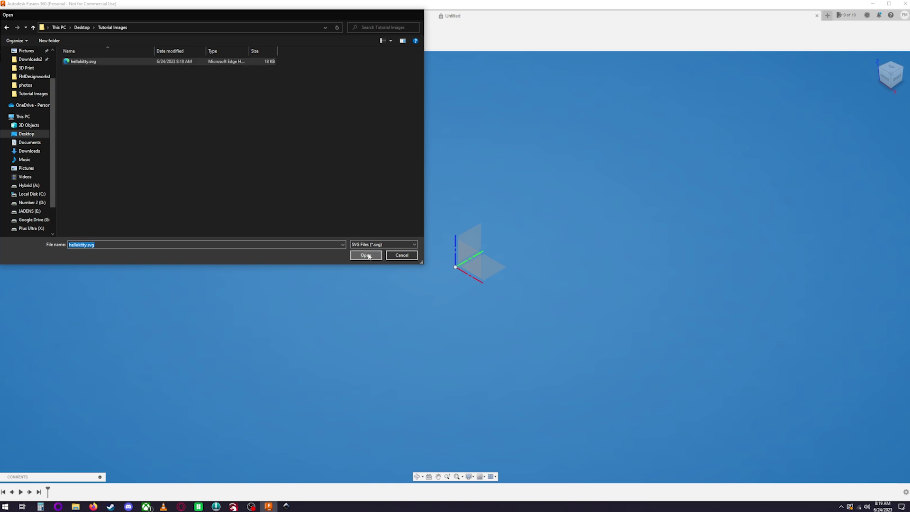
click(495, 269)
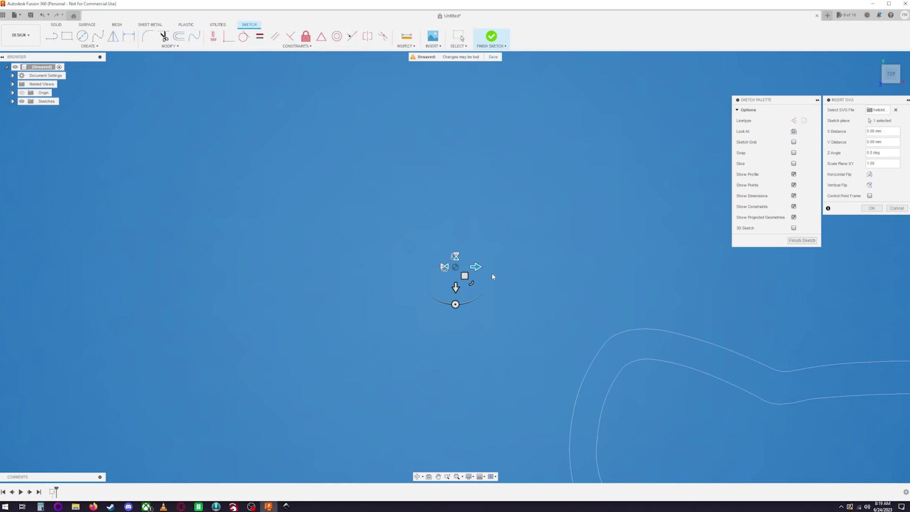
- Scale the inserted SVG to 0.50 and shift it to X -7.216 mm, roughly centring the face on the origin
scroll(522, 277, down, 5)
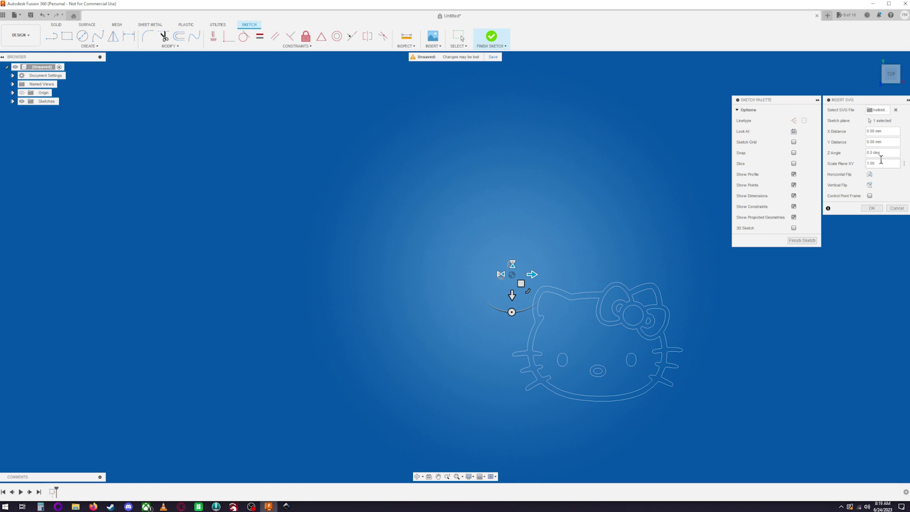
double_click(880, 163)
key(BackSpace)
text(50)
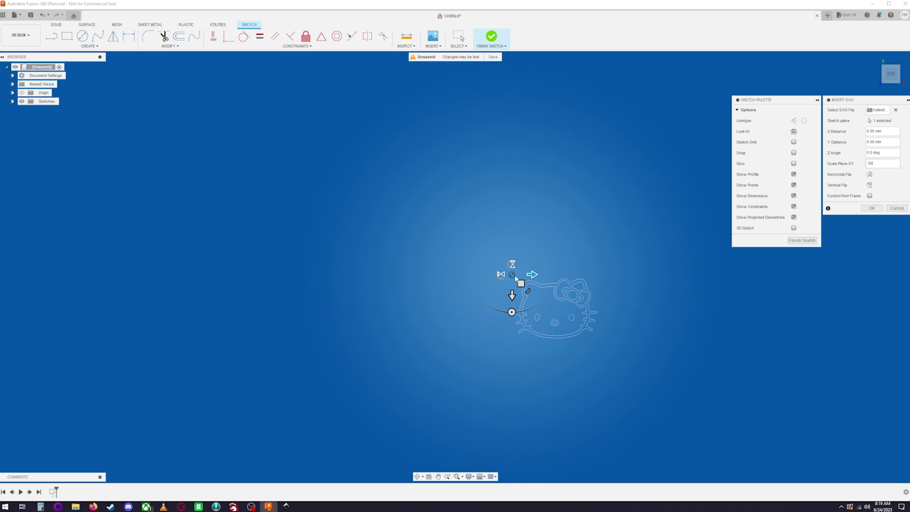
drag(530, 274, 491, 241)
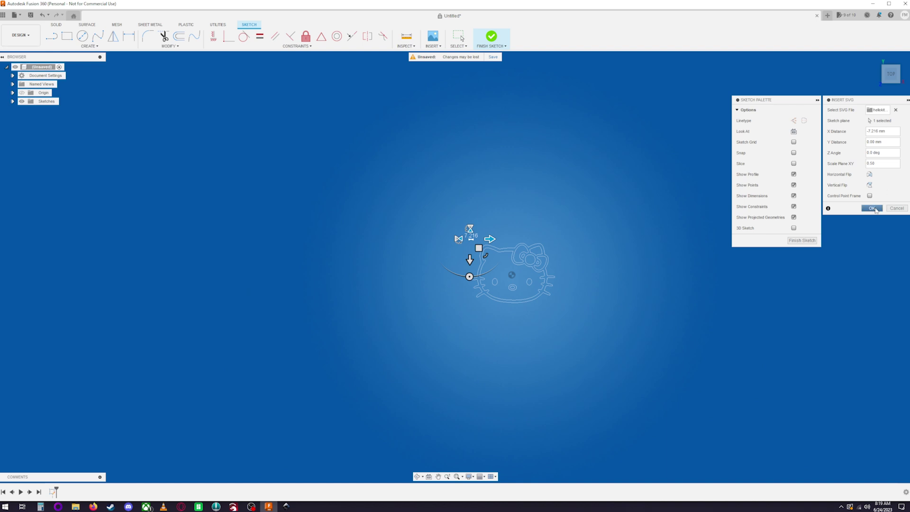
click(875, 210)
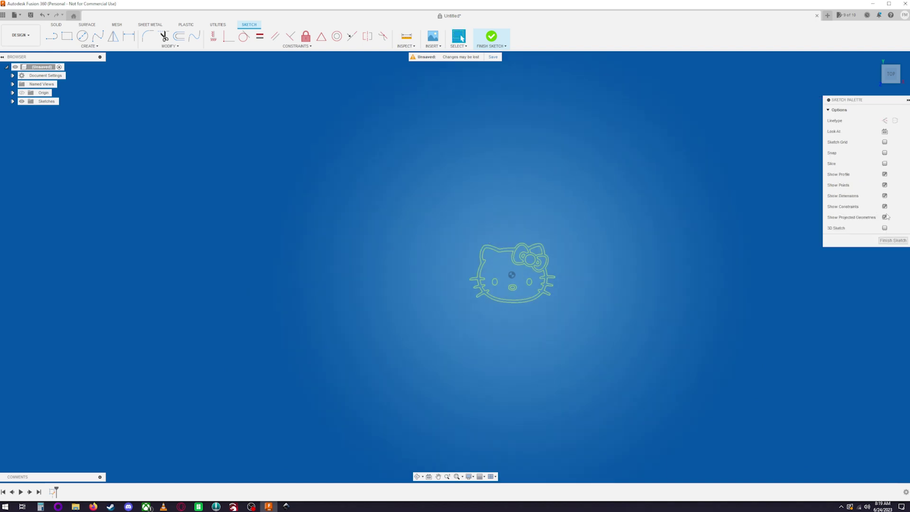
- Finish the sketch containing the imported Hello Kitty outline
scroll(562, 308, up, 5)
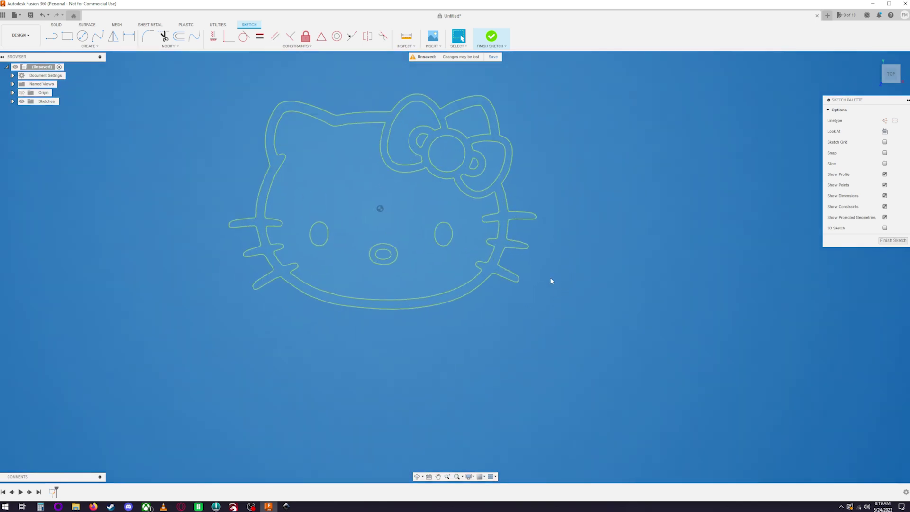
mouse_move(570, 290)
middle_down()
mouse_move(644, 353)
mouse_move(632, 336)
mouse_move(635, 277)
mouse_move(641, 320)
middle_up()
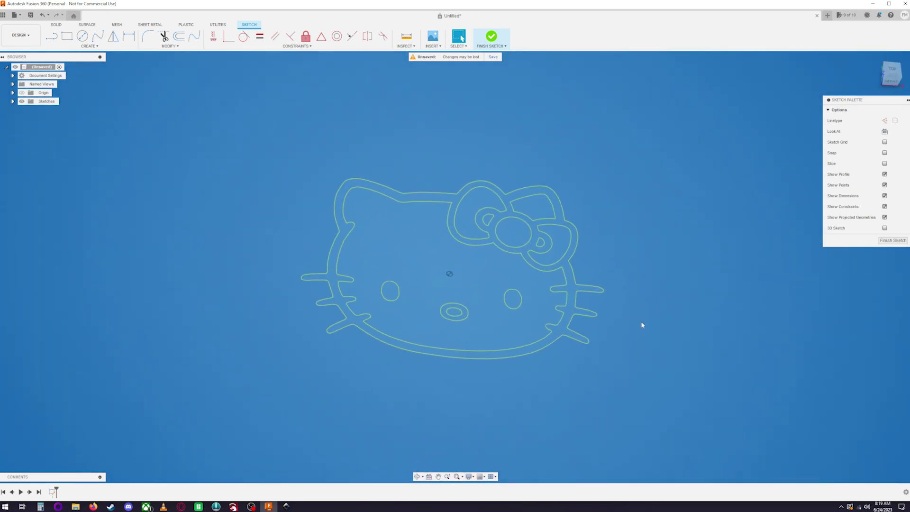
click(902, 241)
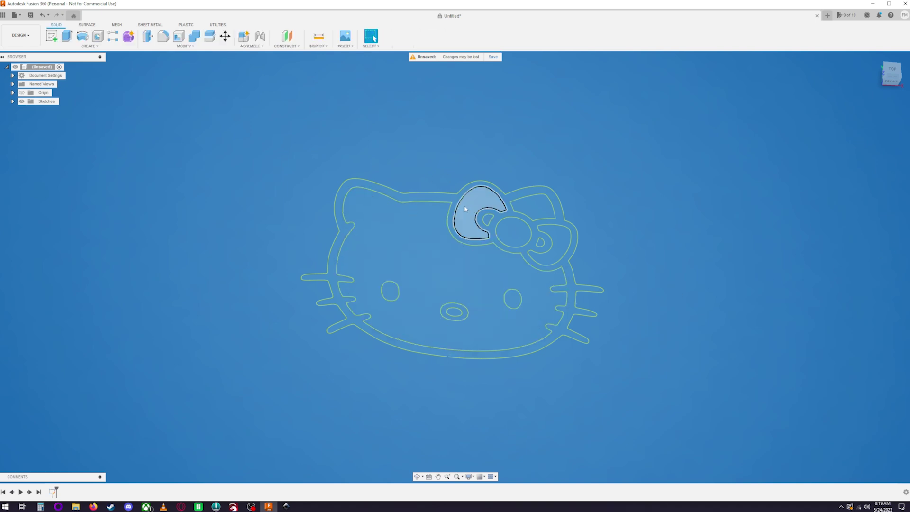
- Extrude the head-and-bow outline, both eyes and the nose ring by 3 mm as a new component
click(67, 36)
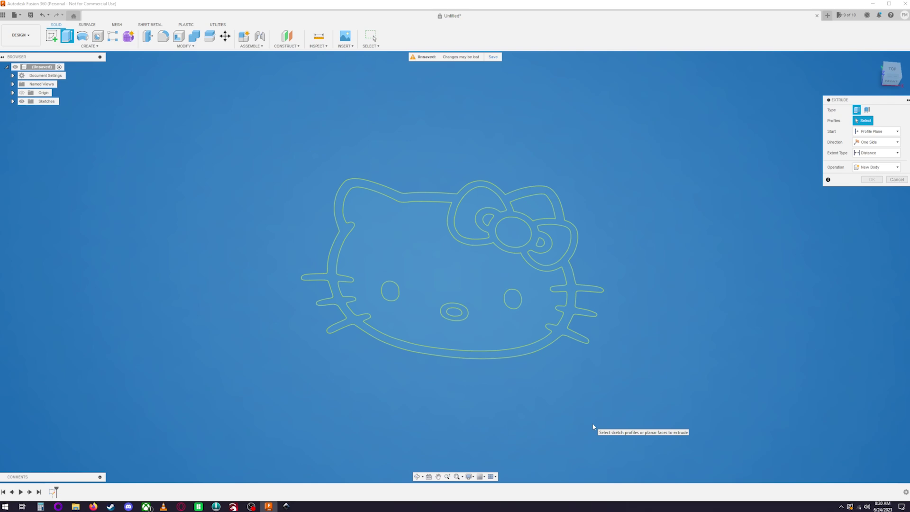
click(542, 345)
click(511, 297)
click(447, 312)
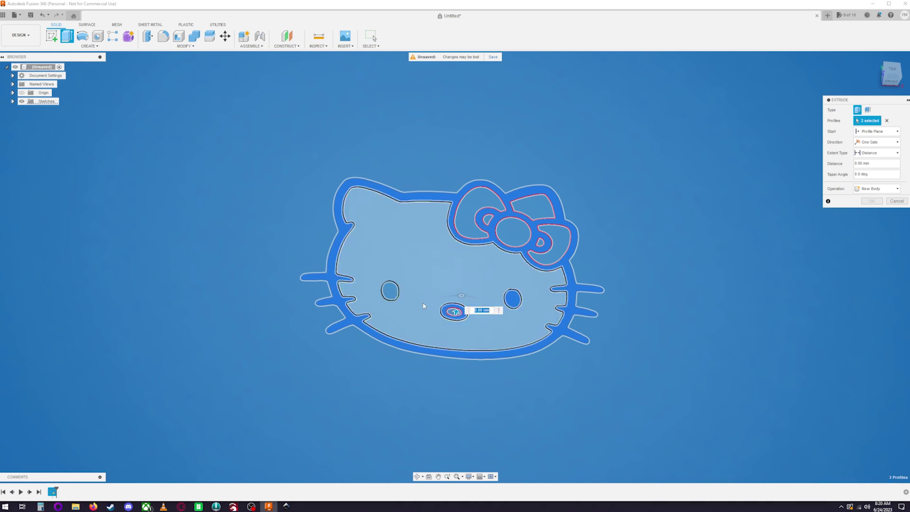
click(387, 292)
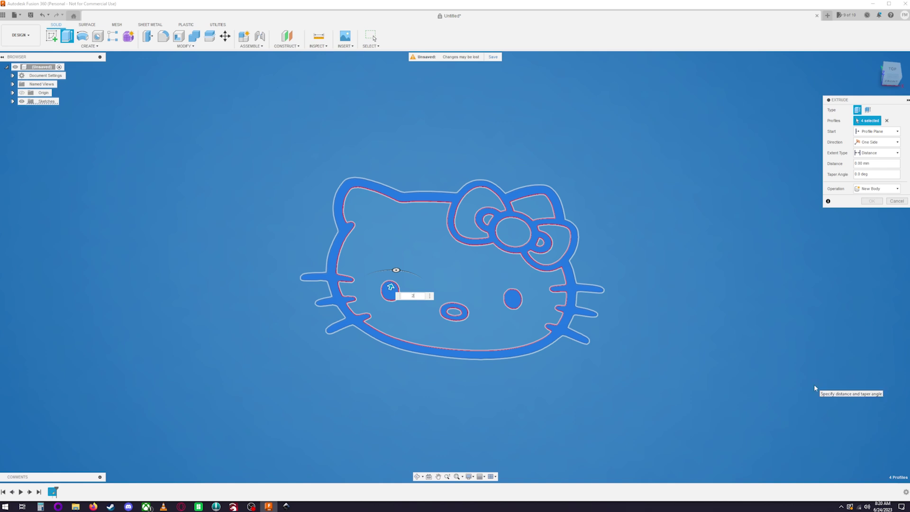
text(2)
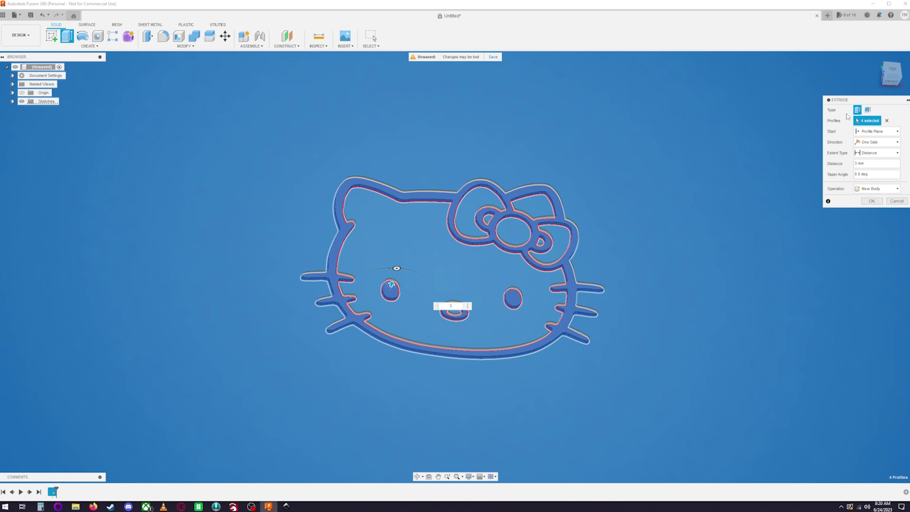
click(876, 189)
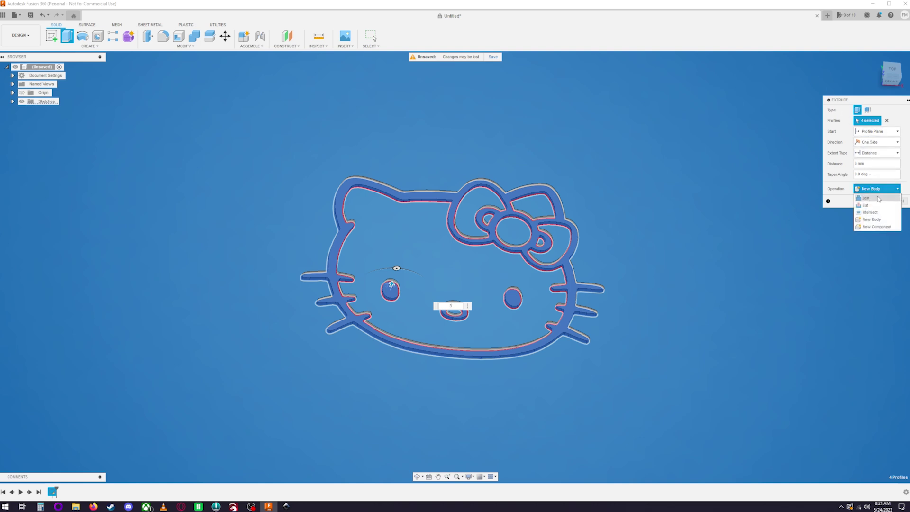
click(877, 227)
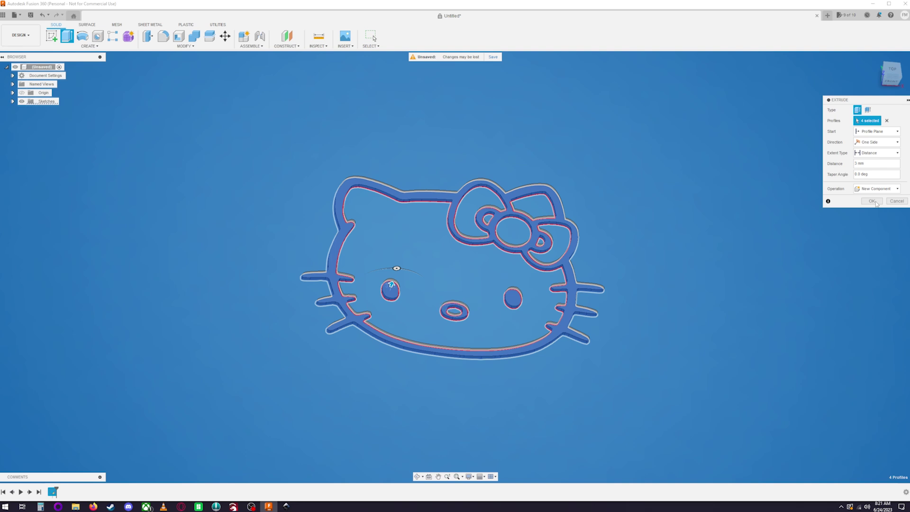
click(872, 201)
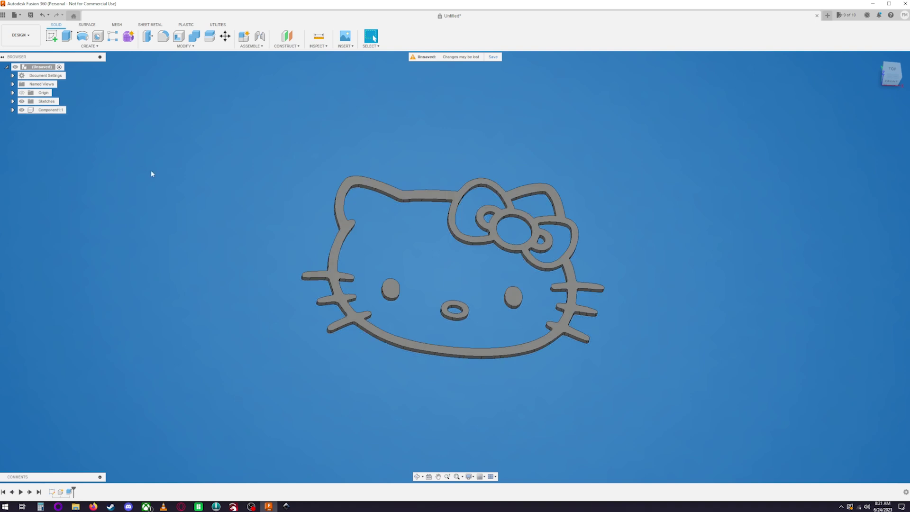
- Start an Extrude, show the imported outline sketch and hide the extruded outline component
click(68, 36)
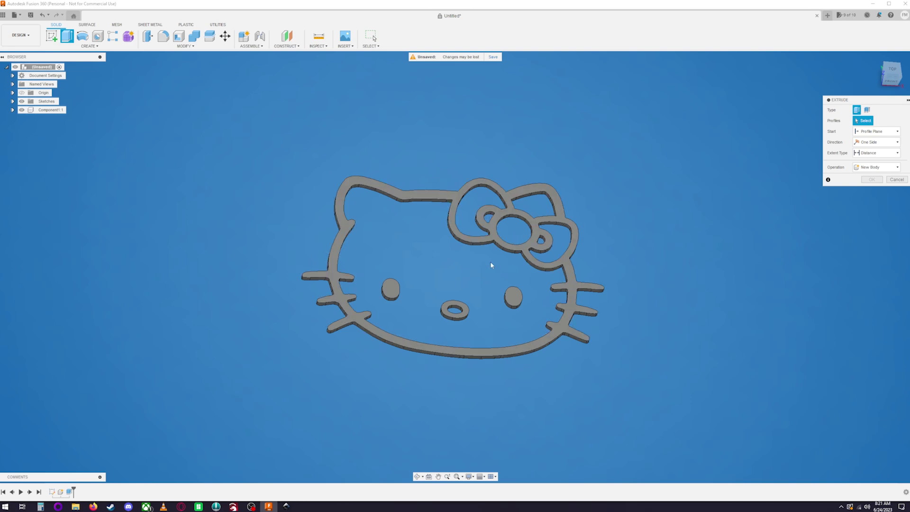
click(12, 102)
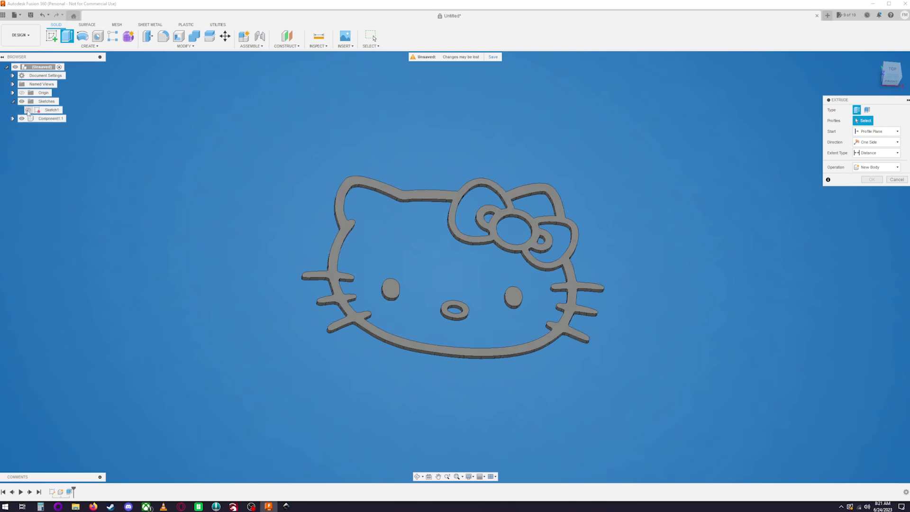
click(28, 110)
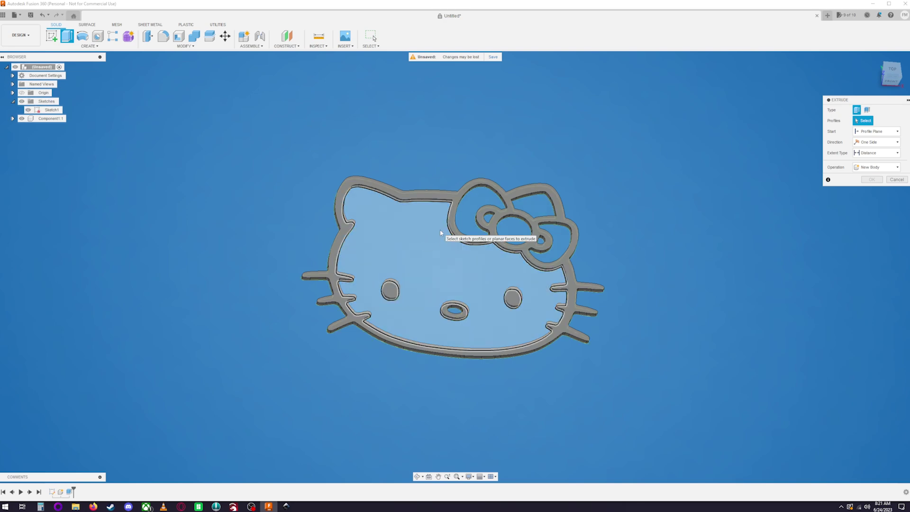
click(22, 118)
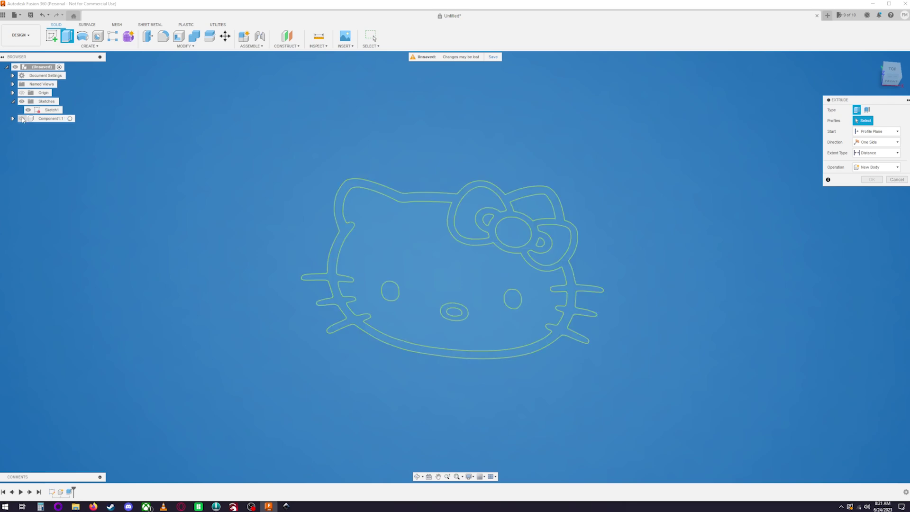
- Extrude the face interior and the ear area behind the bow by 3 mm as a new component
click(424, 240)
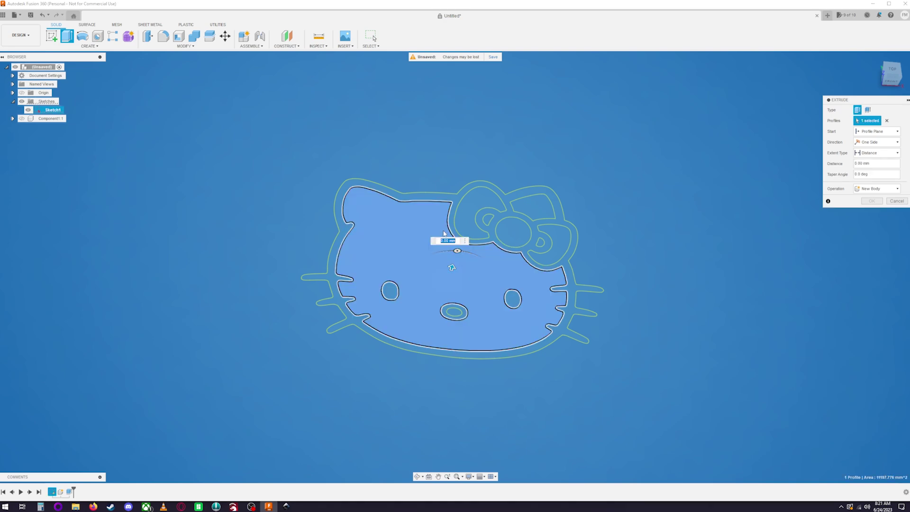
click(528, 205)
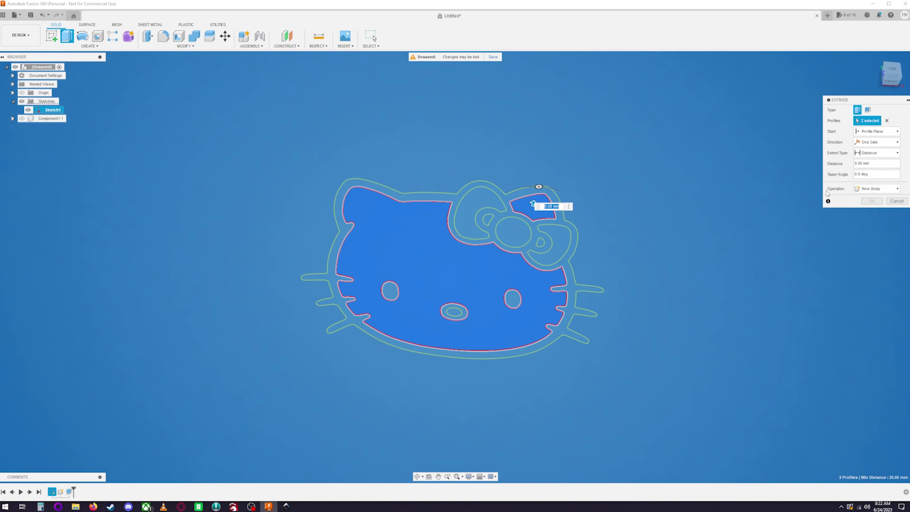
text(3)
click(876, 189)
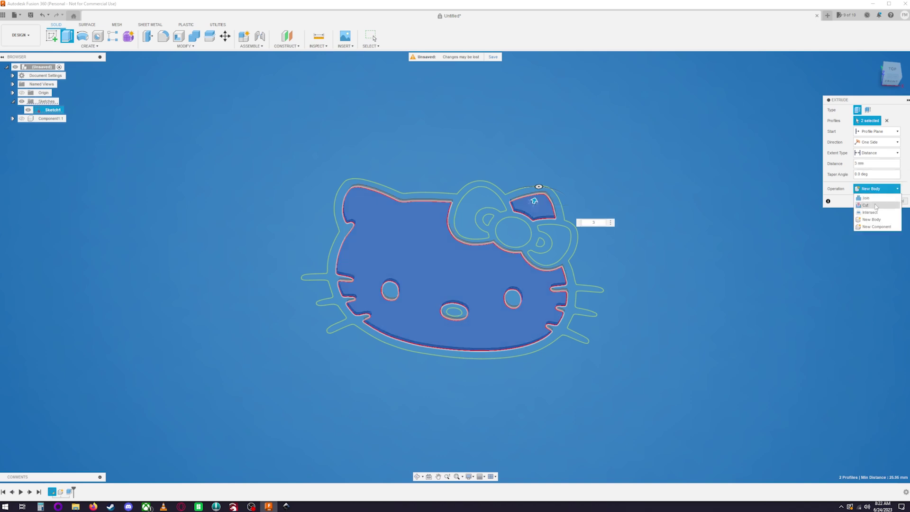
click(876, 227)
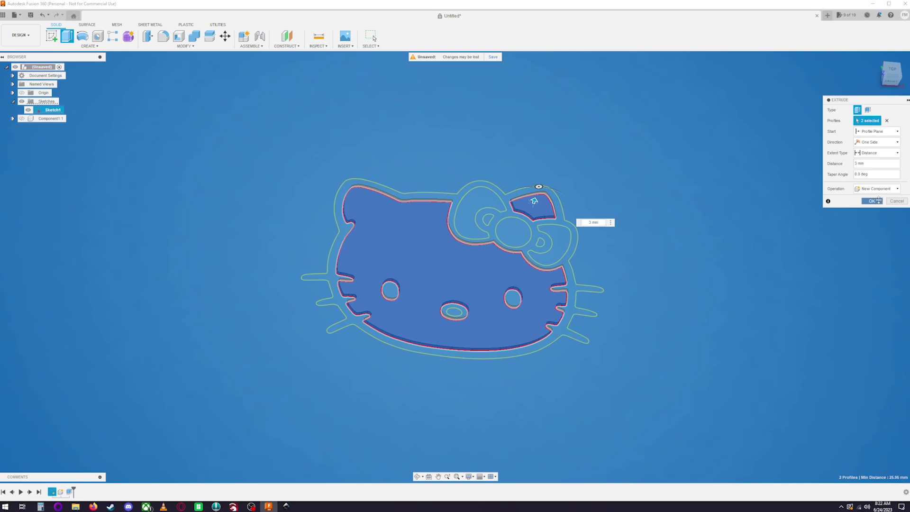
click(878, 201)
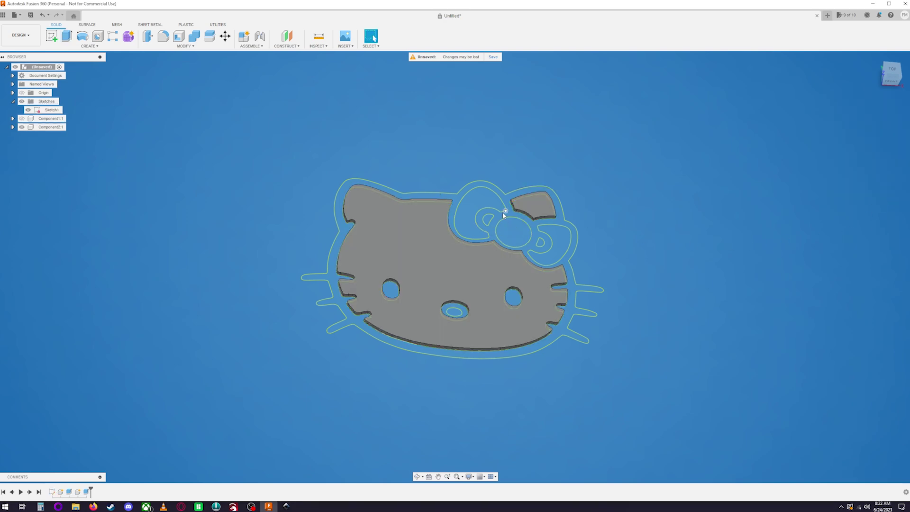
- Hide the face component and extrude the bow's two loops, centre knot and two small inner areas by 3 mm as a new component
click(21, 127)
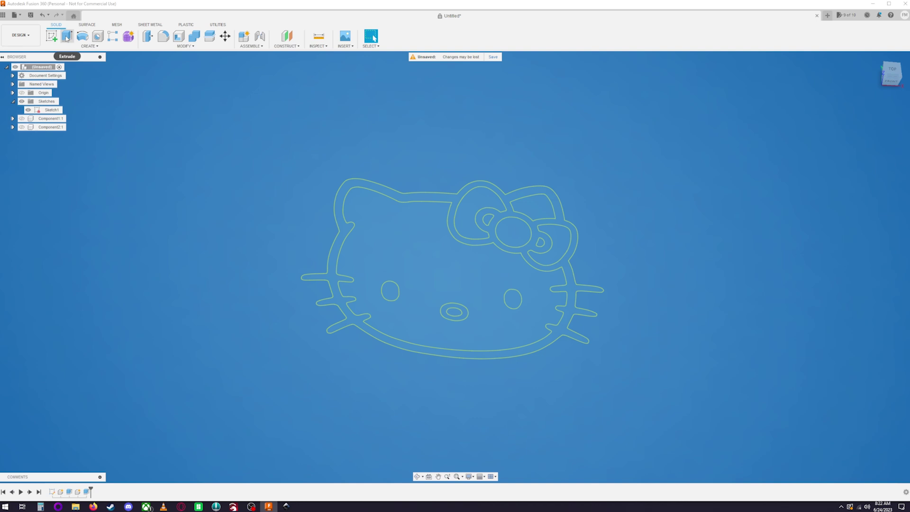
click(66, 38)
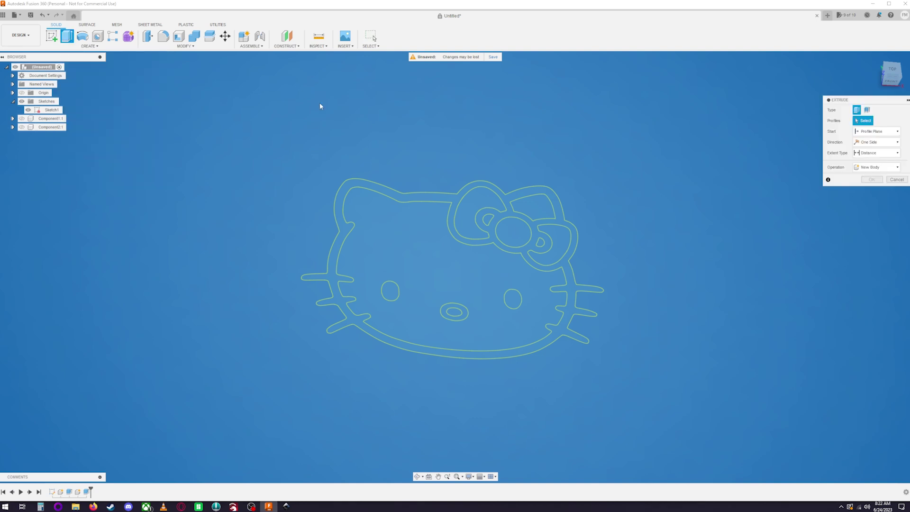
click(495, 202)
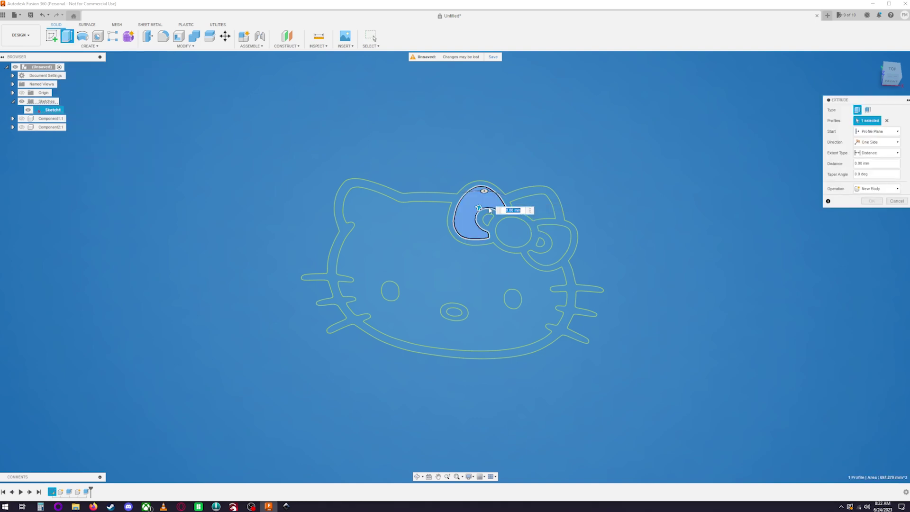
click(510, 232)
click(540, 242)
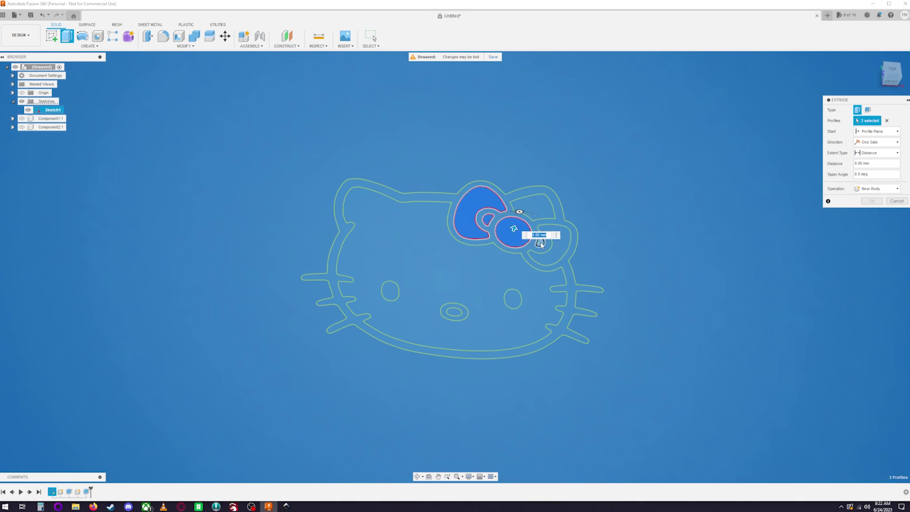
click(533, 235)
click(552, 251)
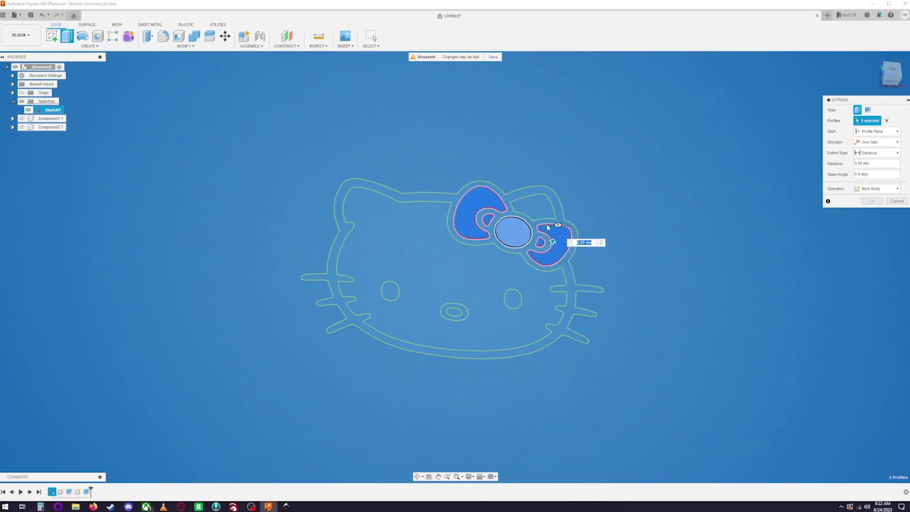
click(880, 192)
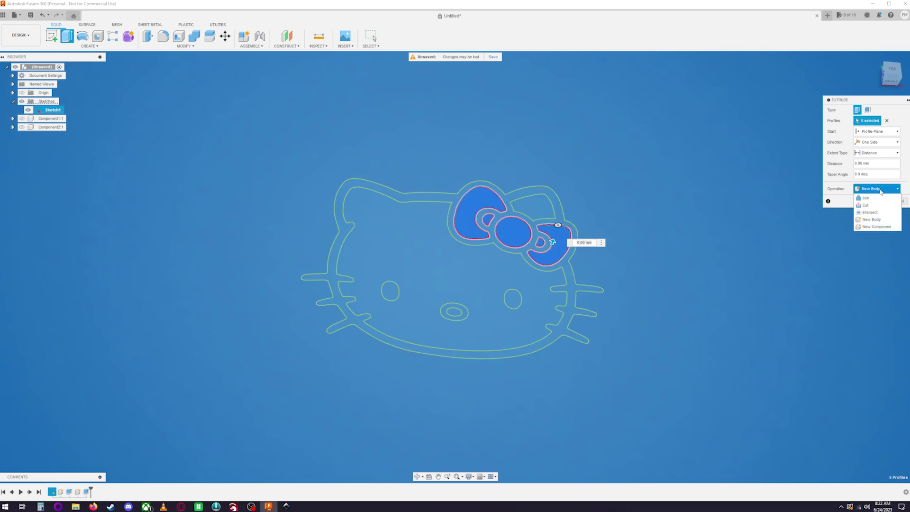
click(876, 227)
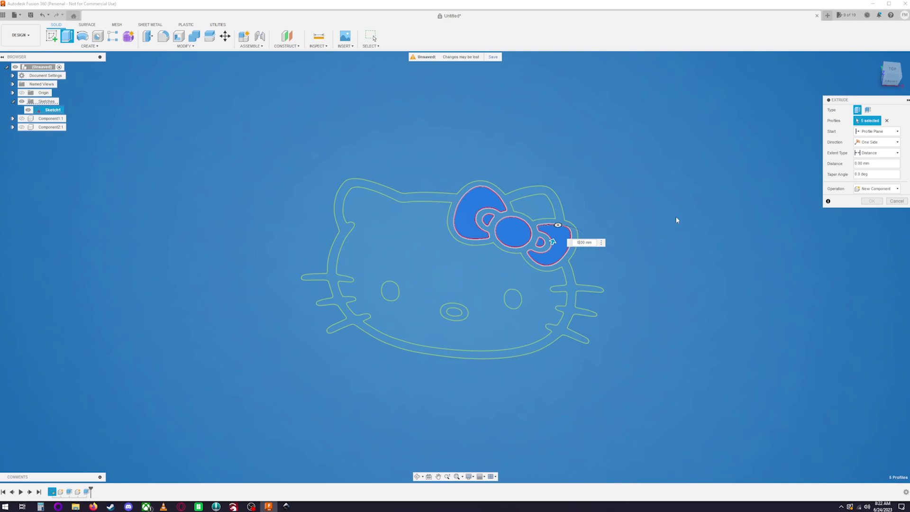
text(3)
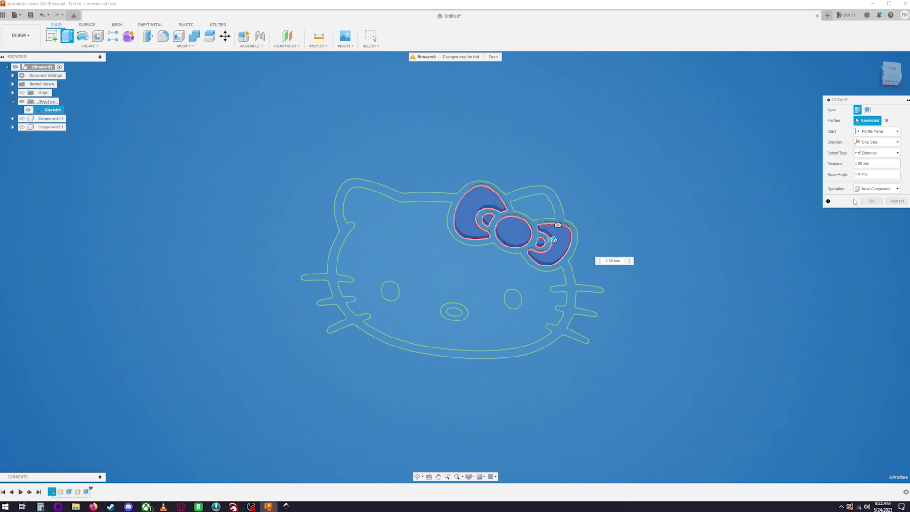
click(872, 201)
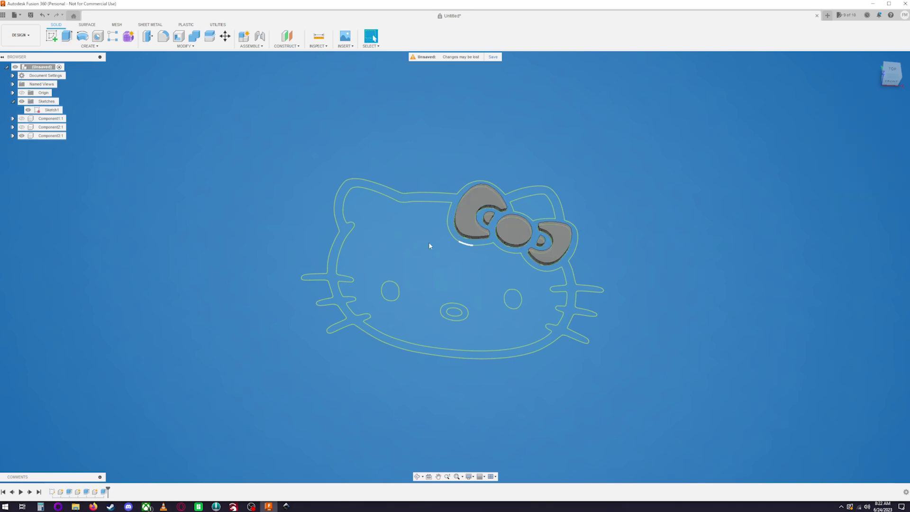
- Make the outline and face components visible again together with the bow component and the sketch
click(21, 118)
click(22, 127)
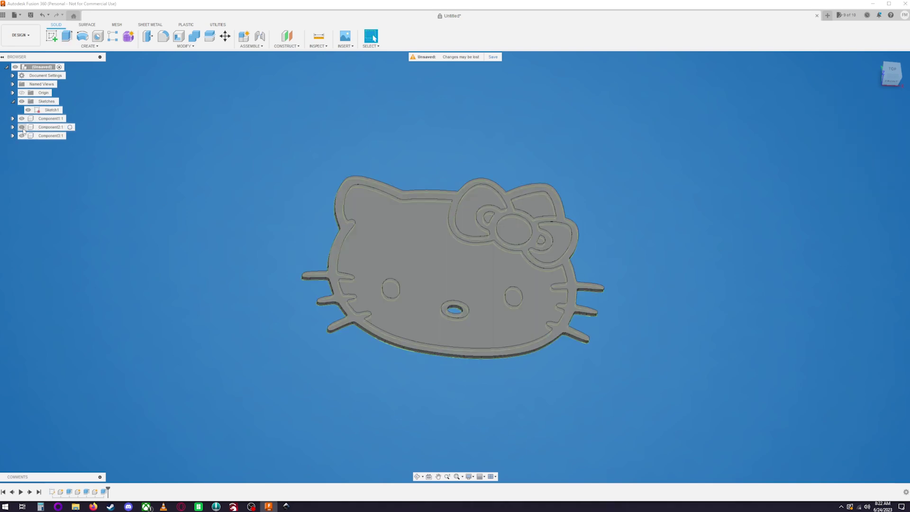
click(21, 136)
click(28, 110)
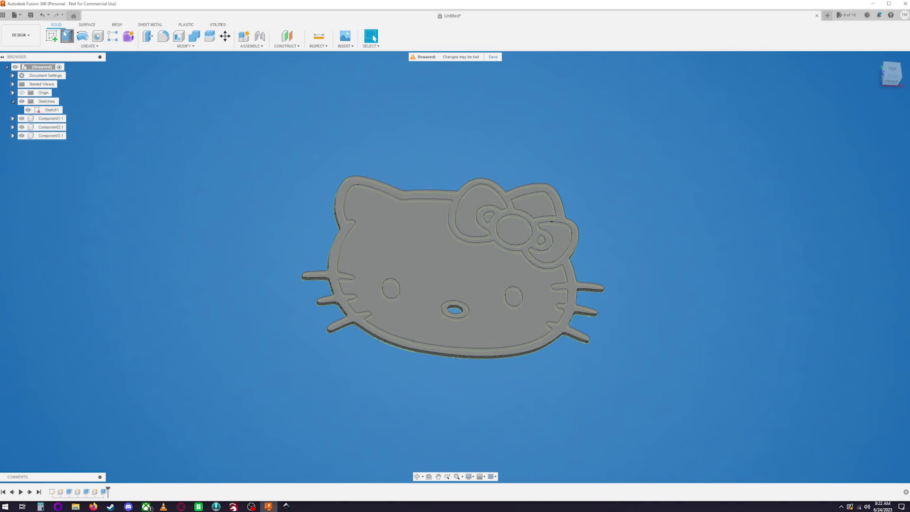
- Extrude the inner nose oval by 3 mm as a new component
key(e)
click(460, 311)
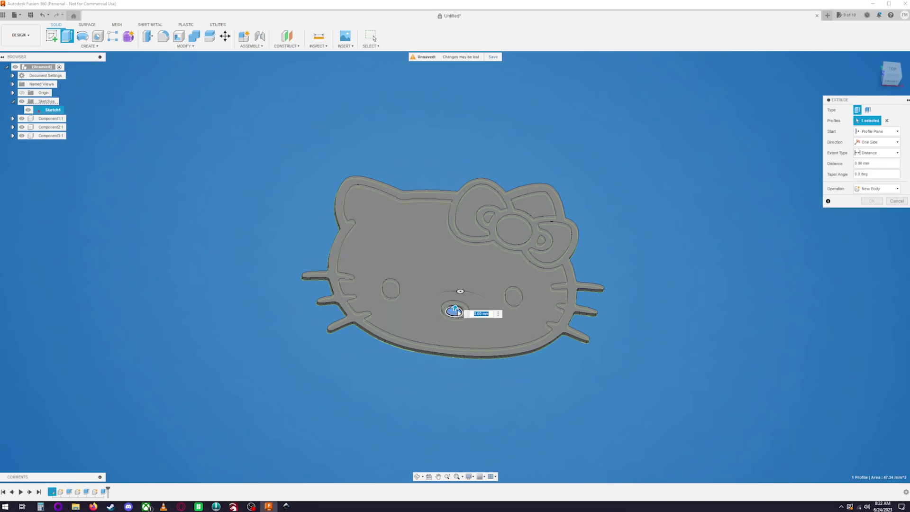
text(3)
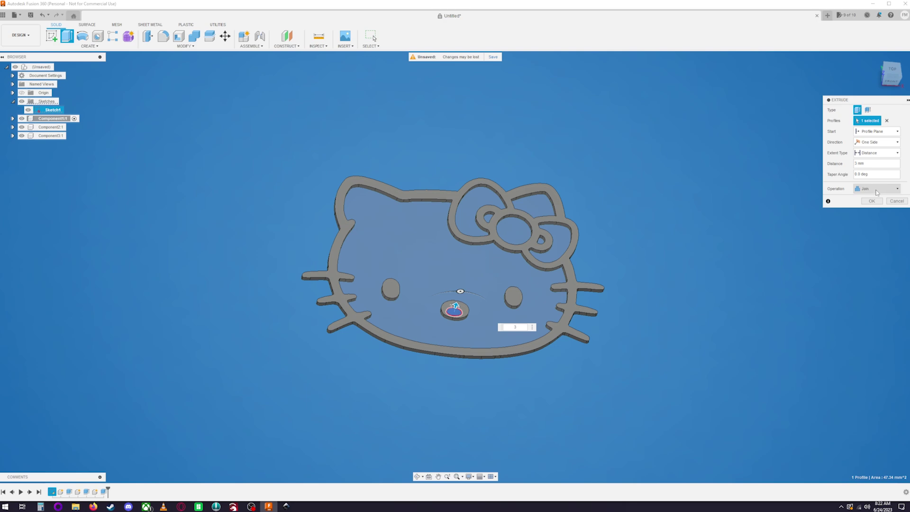
click(870, 194)
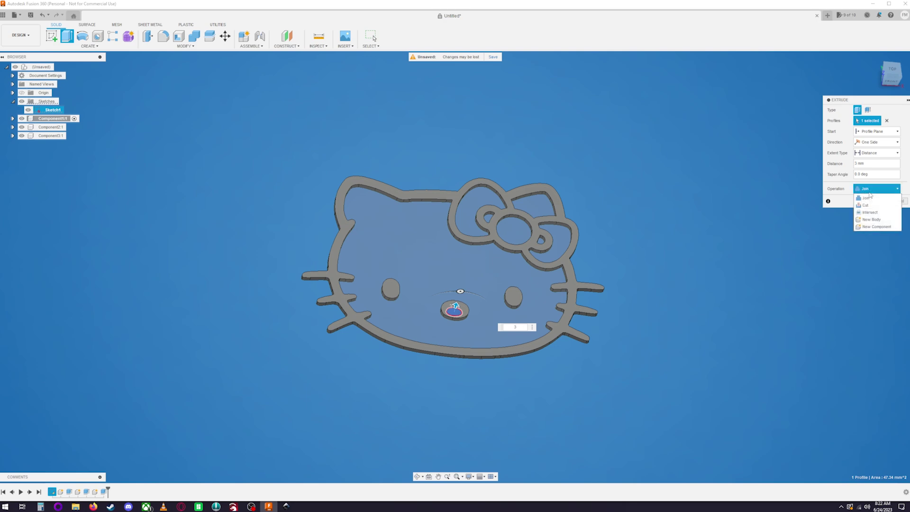
click(874, 224)
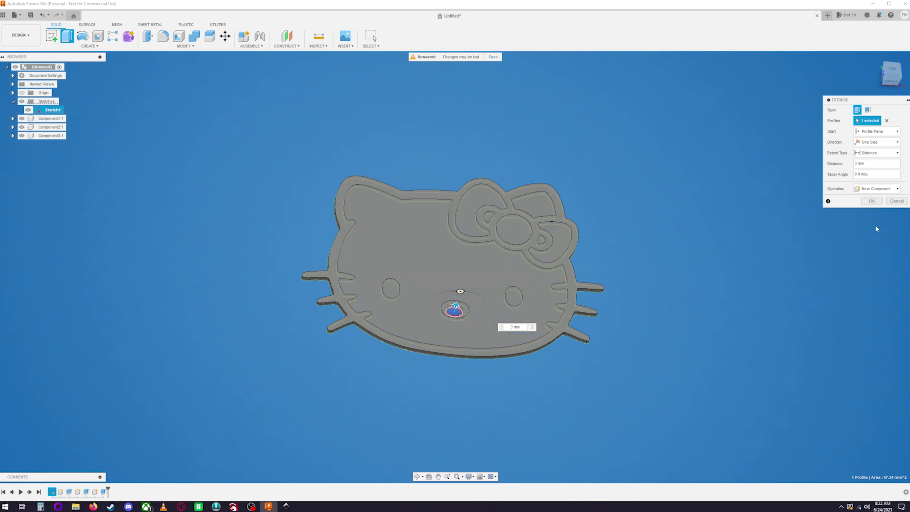
click(871, 201)
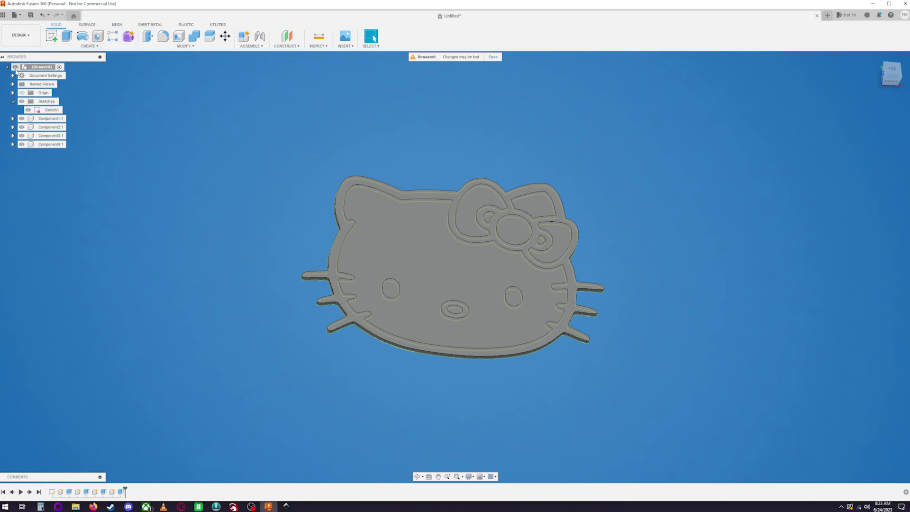
click(15, 16)
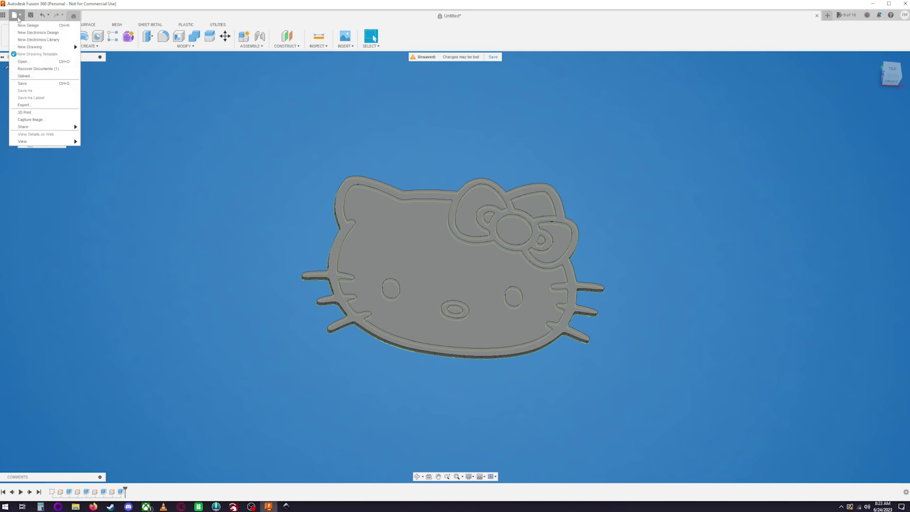
click(23, 104)
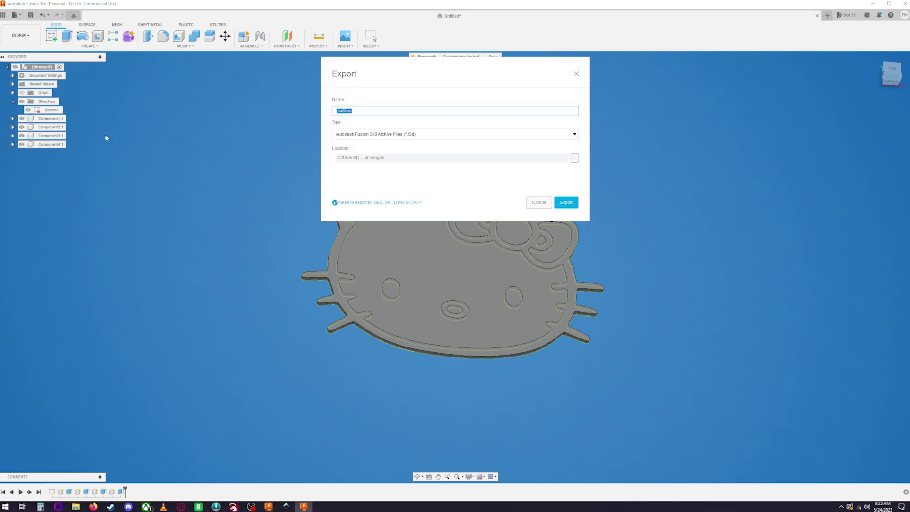
click(442, 134)
scroll(442, 142, down, 3)
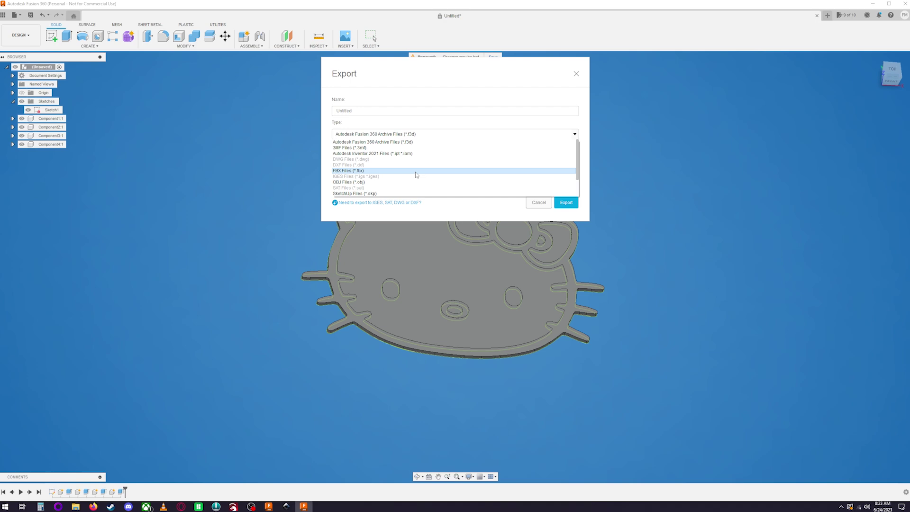
click(380, 182)
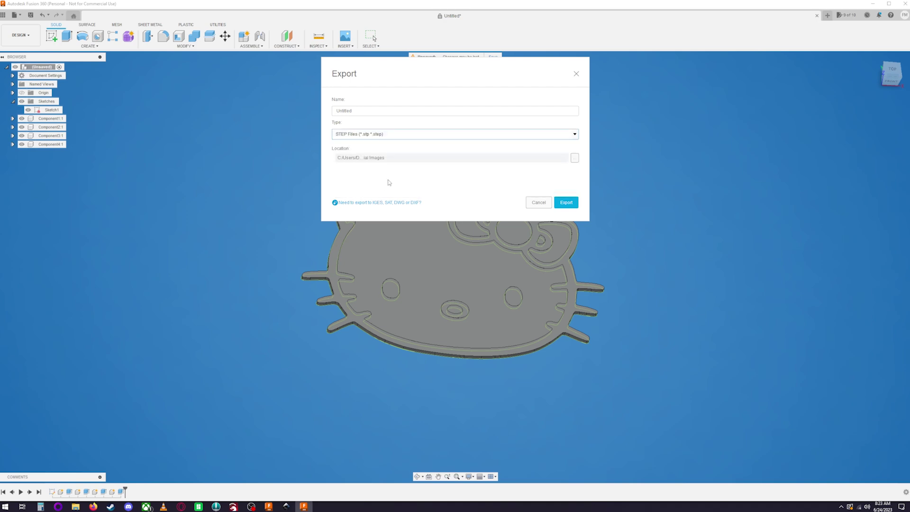
click(375, 134)
click(360, 135)
click(530, 204)
- Export the design as a STEP file named hellokitty to the Tutorial Images folder
click(16, 15)
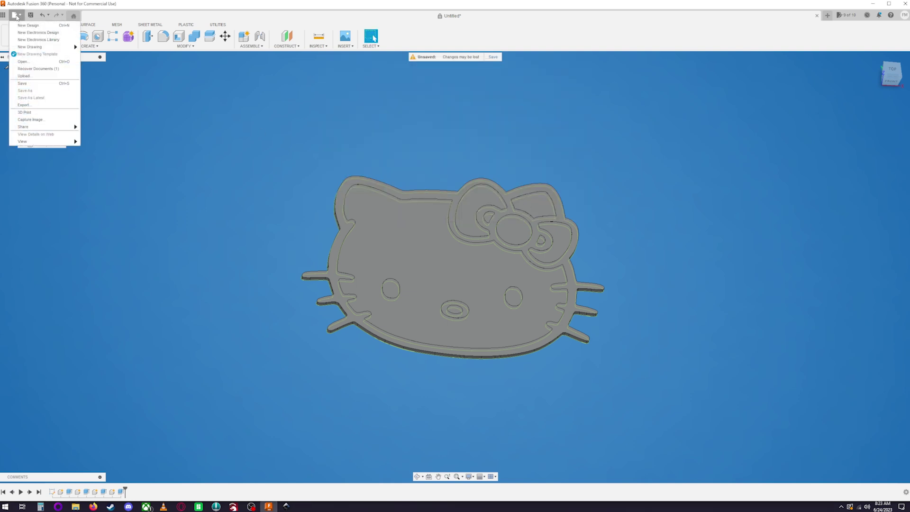
click(42, 106)
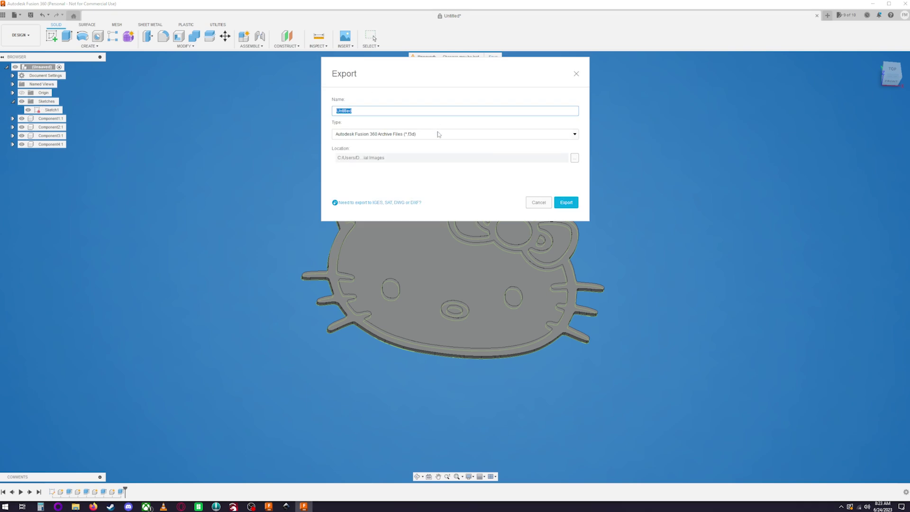
text(hellokitty)
click(382, 134)
scroll(390, 186, down, 2)
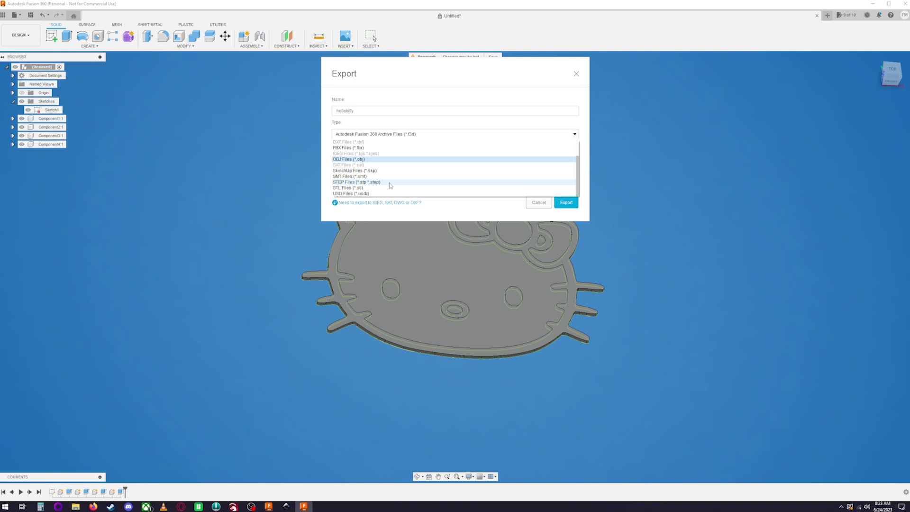
click(358, 182)
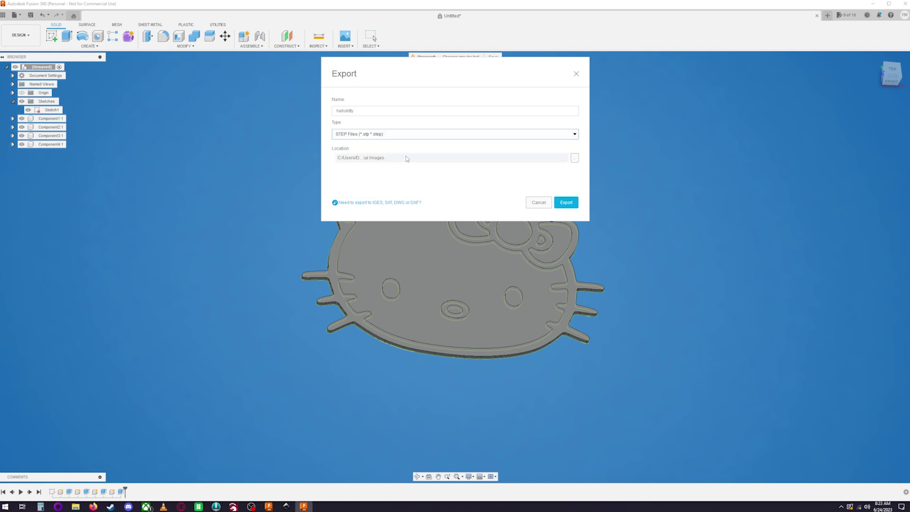
click(571, 203)
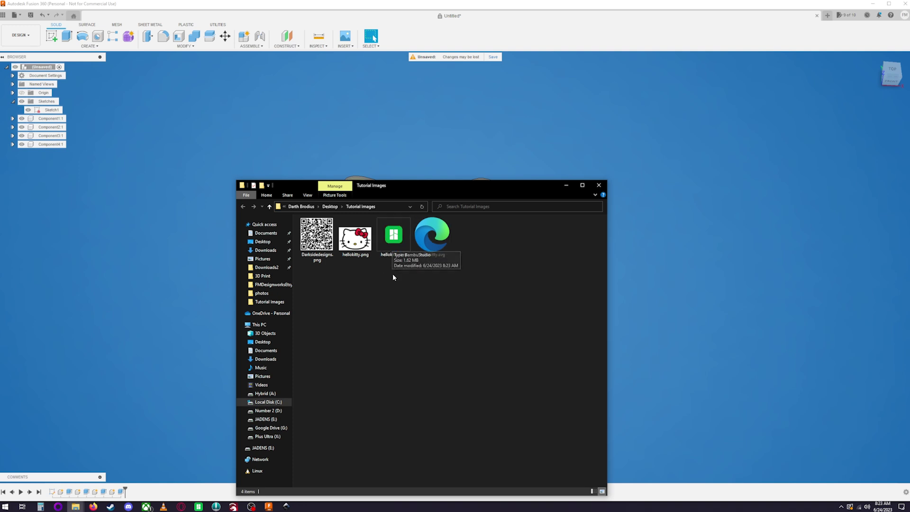
- Open the exported hellokitty STEP file from the Tutorial Images folder in Bambu Studio
click(403, 242)
double_click(403, 242)
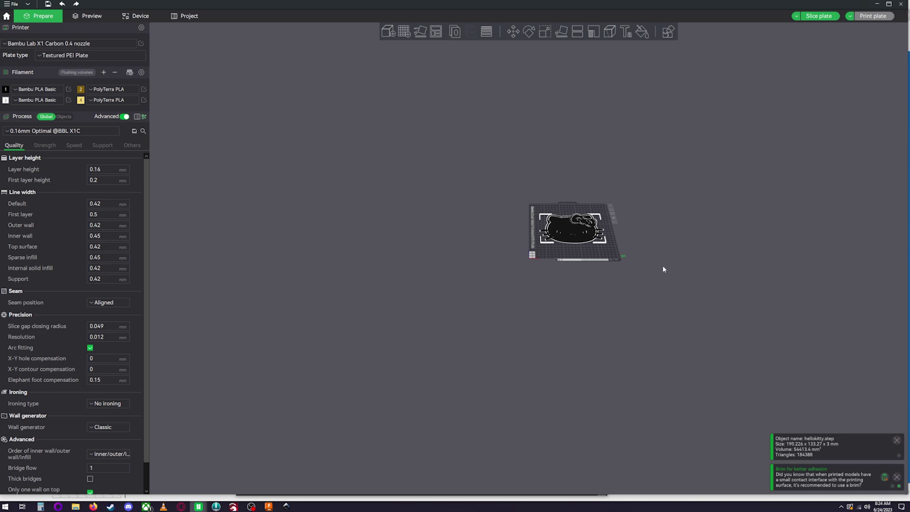
- List the parts of the hellokitty object and highlight each component on the plate to identify it
scroll(471, 290, up, 5)
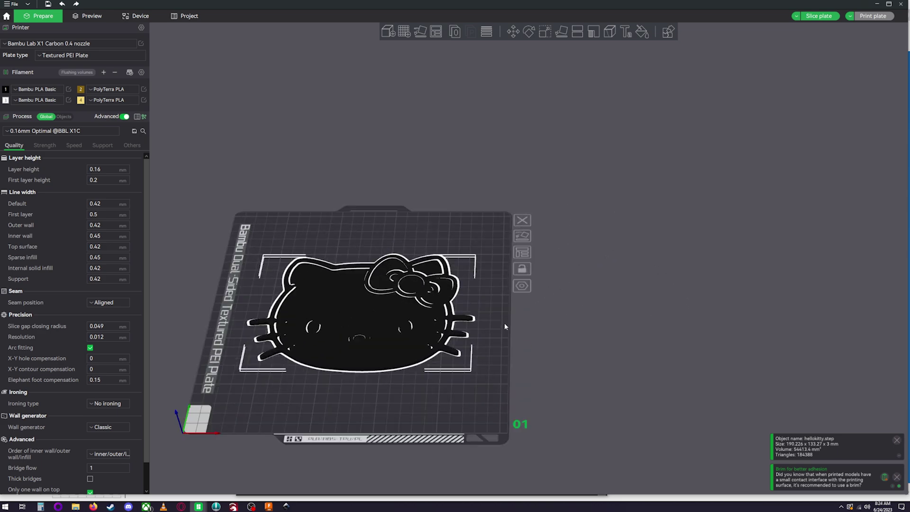
mouse_move(496, 339)
mouse_down()
mouse_move(507, 348)
mouse_move(491, 330)
mouse_move(505, 298)
mouse_move(501, 342)
mouse_up()
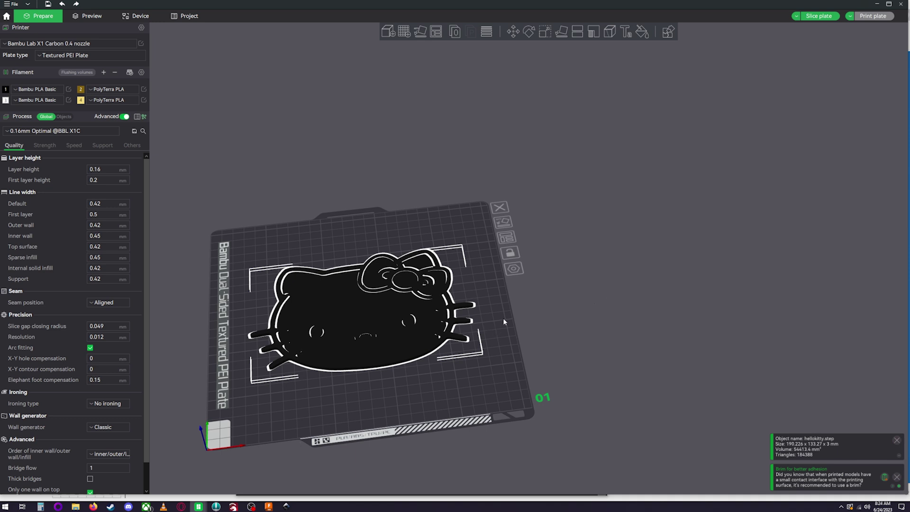
click(63, 116)
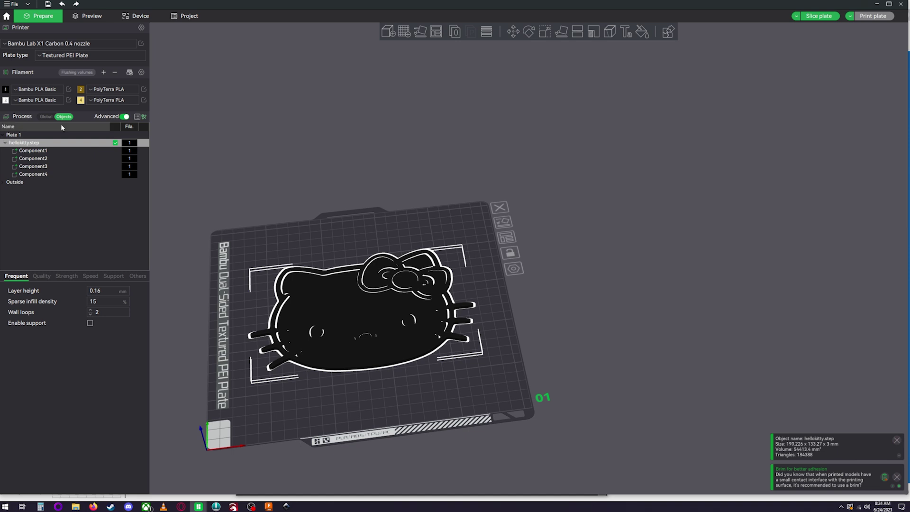
click(130, 150)
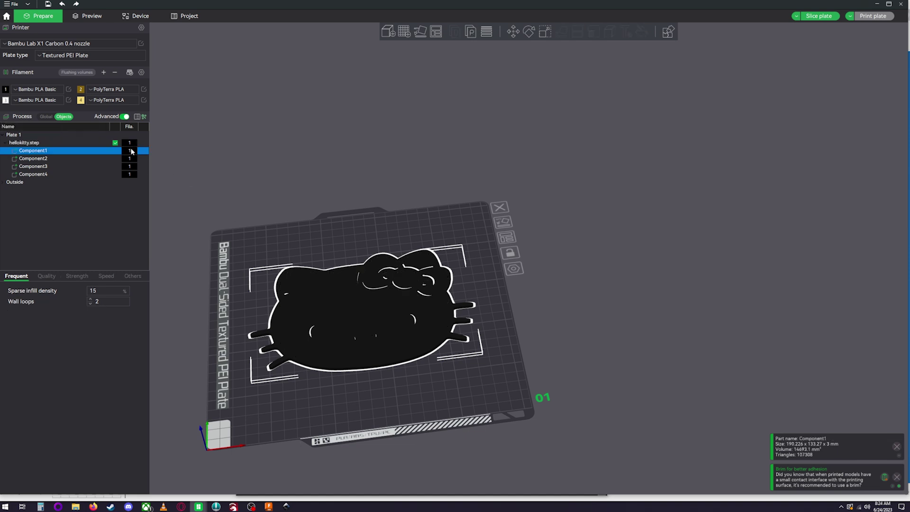
click(129, 160)
click(131, 165)
click(132, 175)
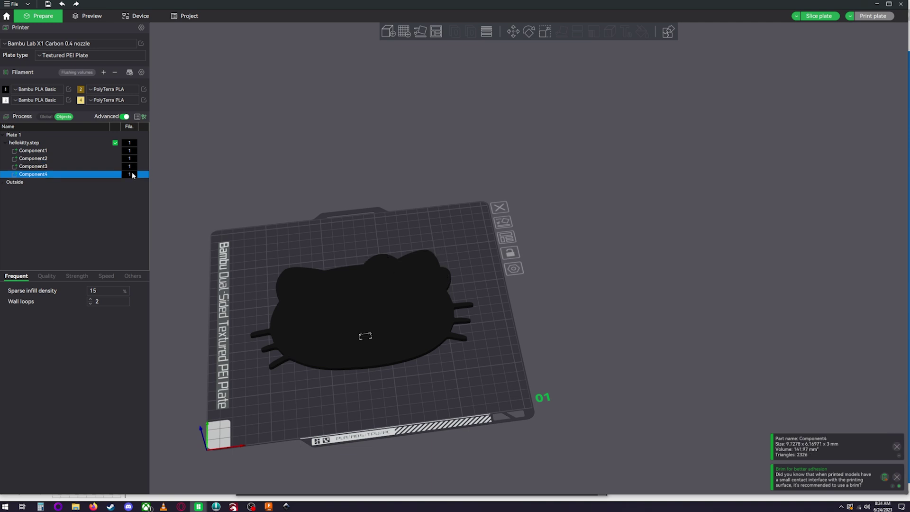
click(131, 160)
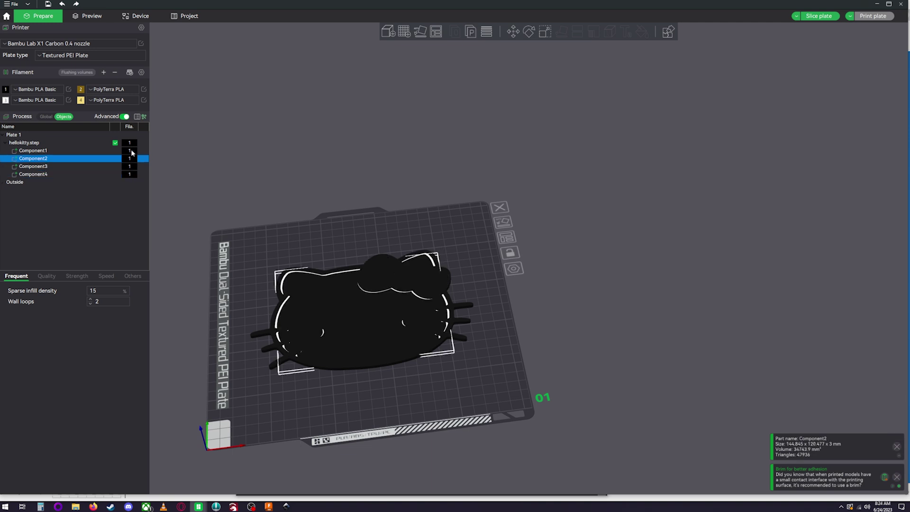
click(131, 151)
- Assign the white Filament 3 to Component2, the face of the Hello Kitty model
click(133, 159)
right_click(128, 159)
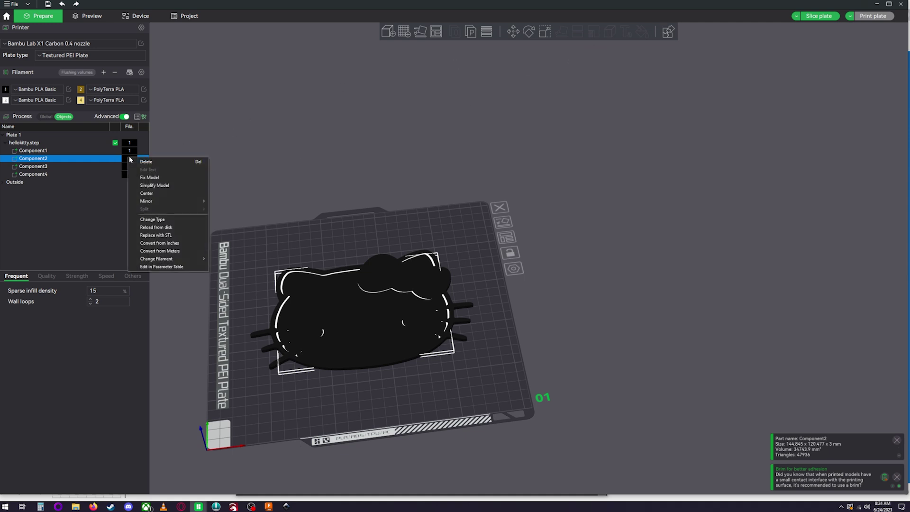
mouse_move(200, 258)
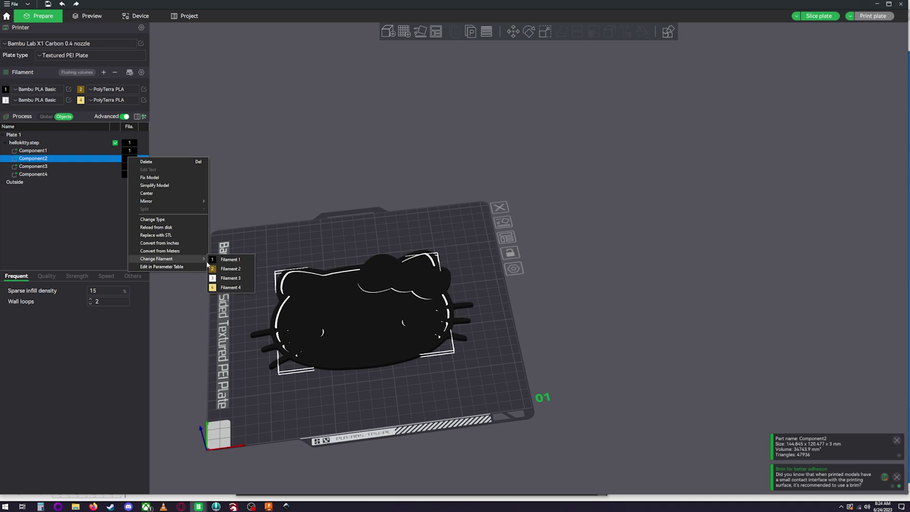
click(229, 278)
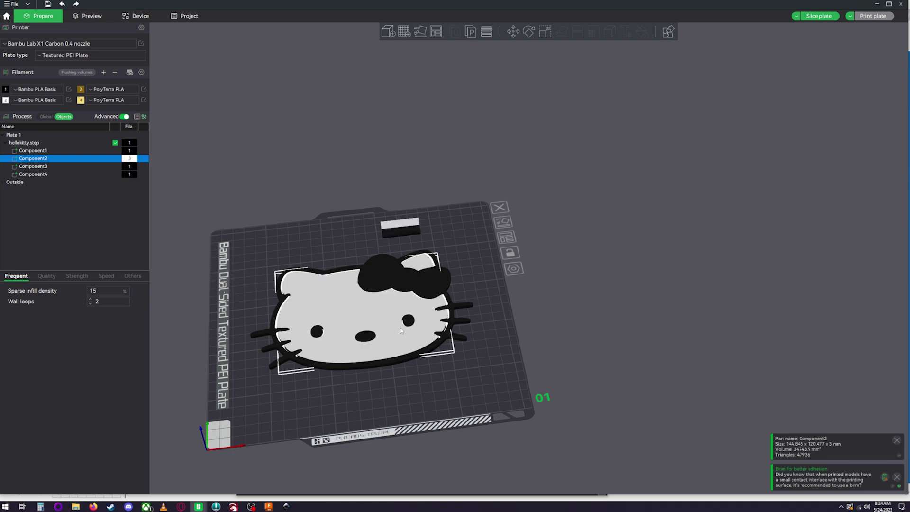
mouse_move(514, 389)
mouse_down()
mouse_move(510, 341)
mouse_move(523, 389)
mouse_move(506, 396)
mouse_move(498, 334)
mouse_move(515, 394)
mouse_up()
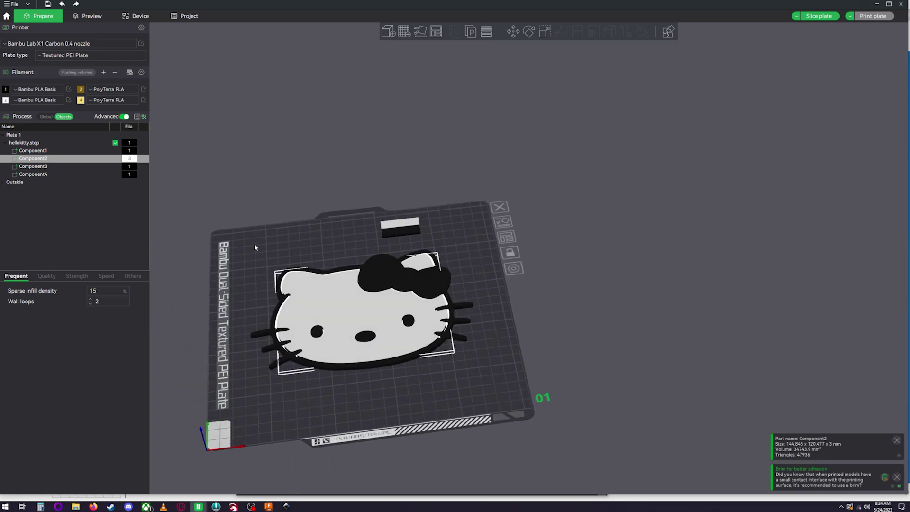
- Assign the brown Filament 2 to Component3, the bow of the Hello Kitty model
click(130, 167)
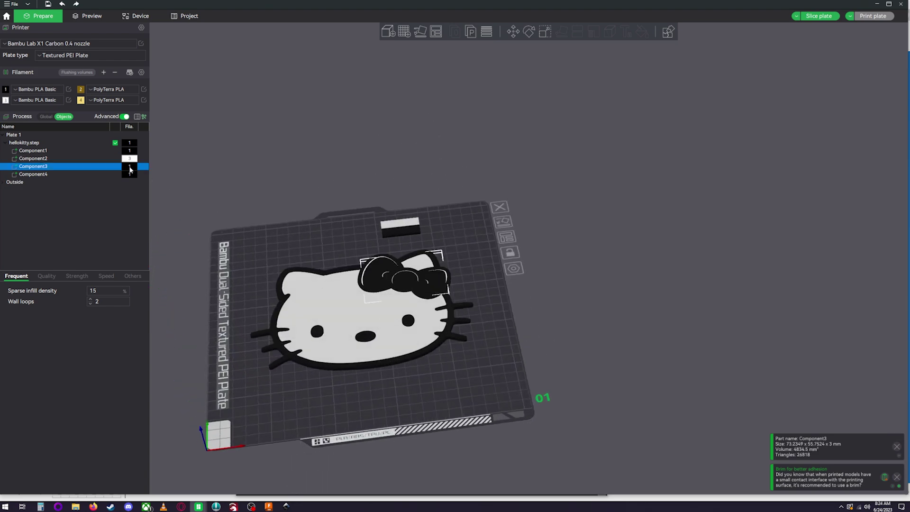
right_click(130, 170)
mouse_move(198, 270)
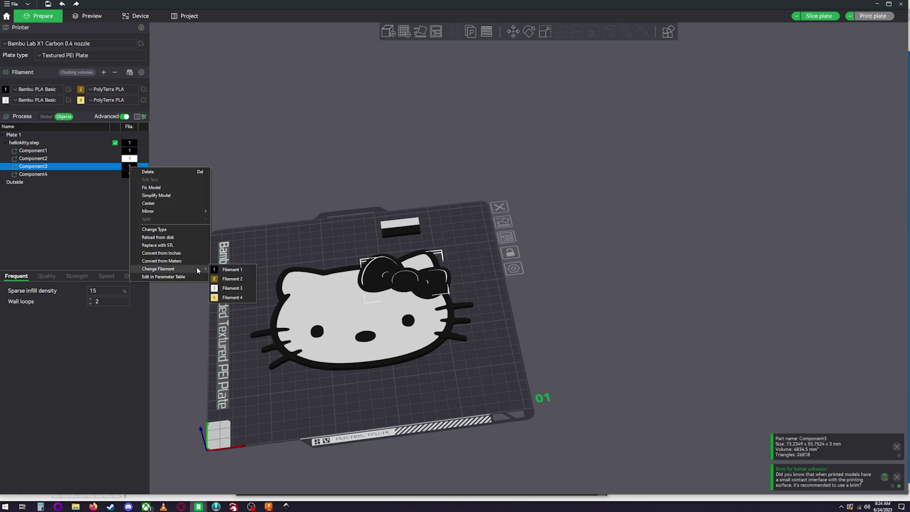
click(238, 280)
drag(529, 322, 531, 336)
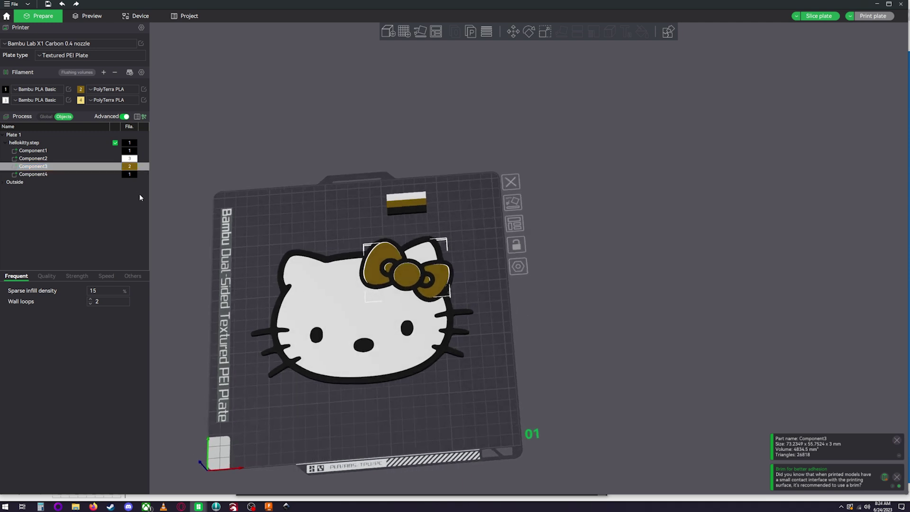
- Assign the yellow Filament 4 to Component4, the nose, and clear the selection
click(127, 174)
right_click(128, 174)
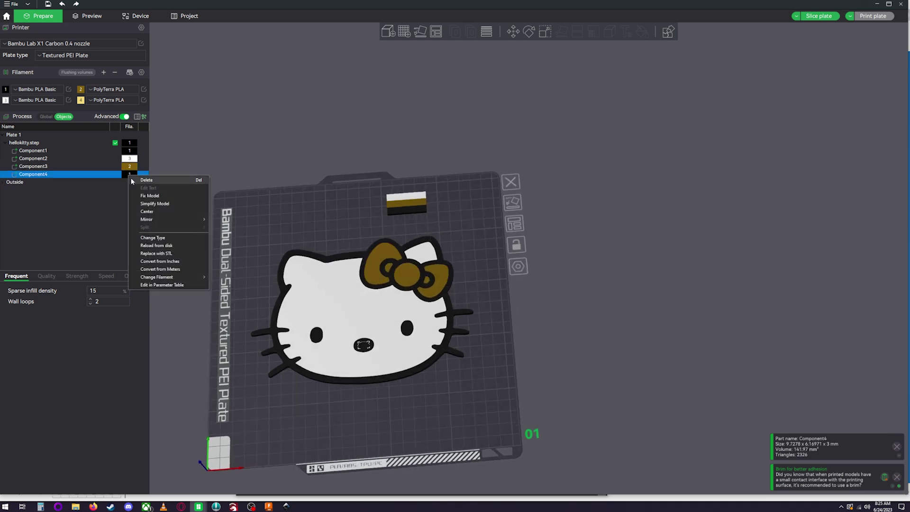
mouse_move(208, 277)
click(222, 306)
click(497, 313)
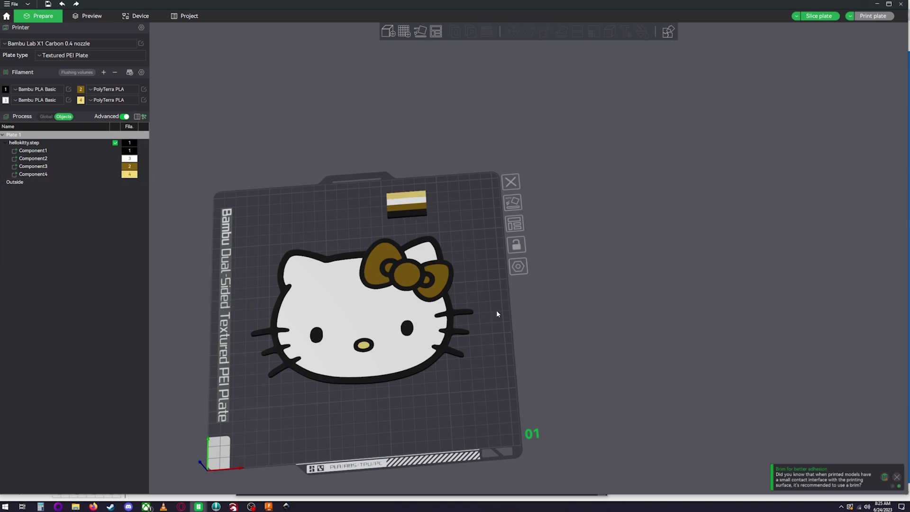
click(131, 158)
right_click(130, 158)
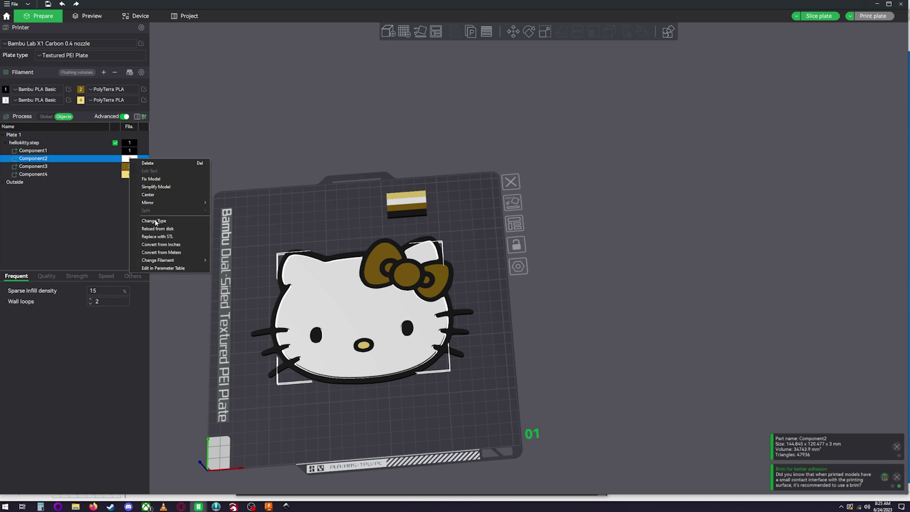
mouse_move(192, 262)
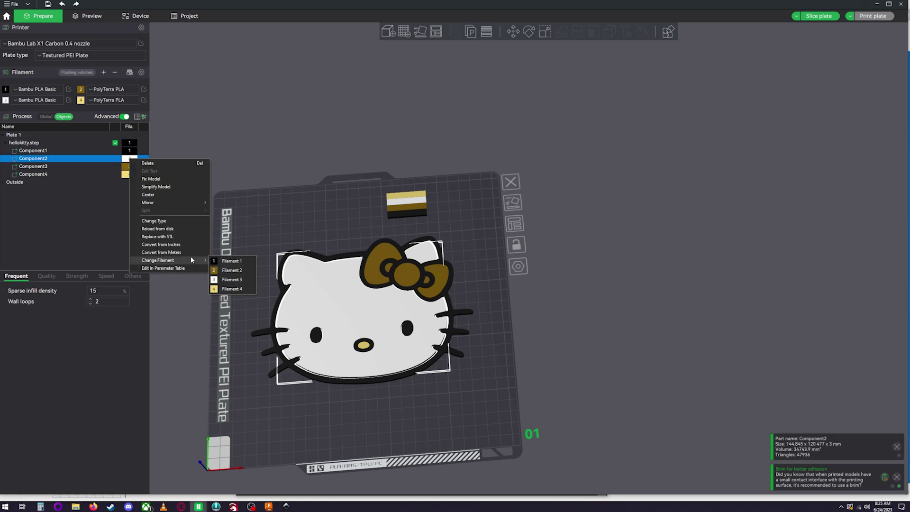
click(121, 235)
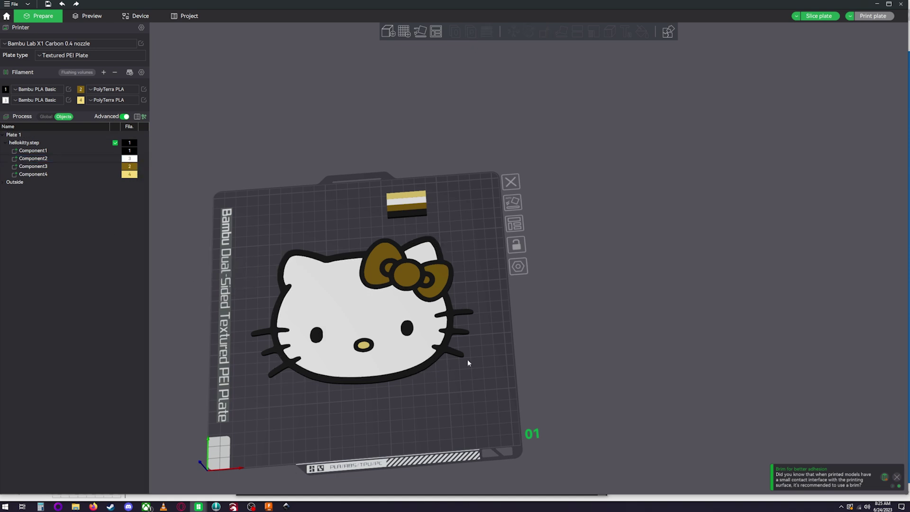
drag(463, 400, 464, 381)
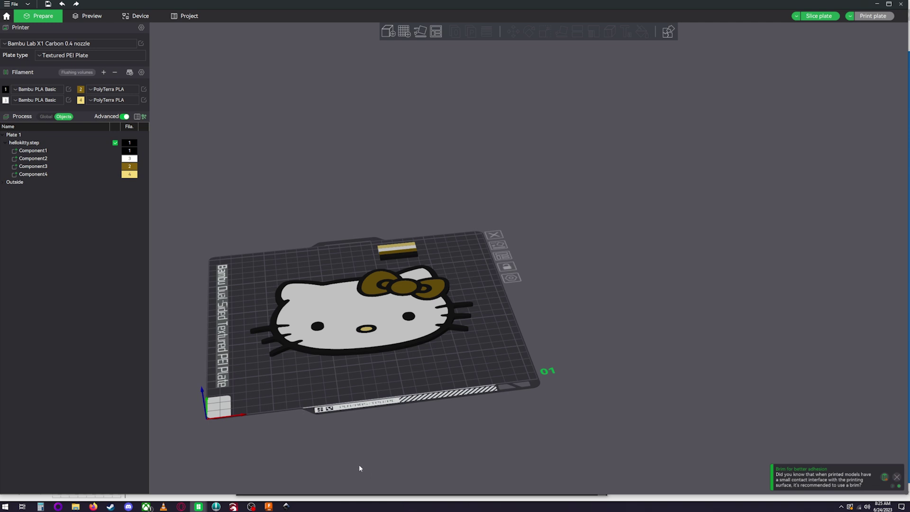
mouse_move(438, 448)
mouse_down()
mouse_move(448, 396)
mouse_move(448, 447)
mouse_up()
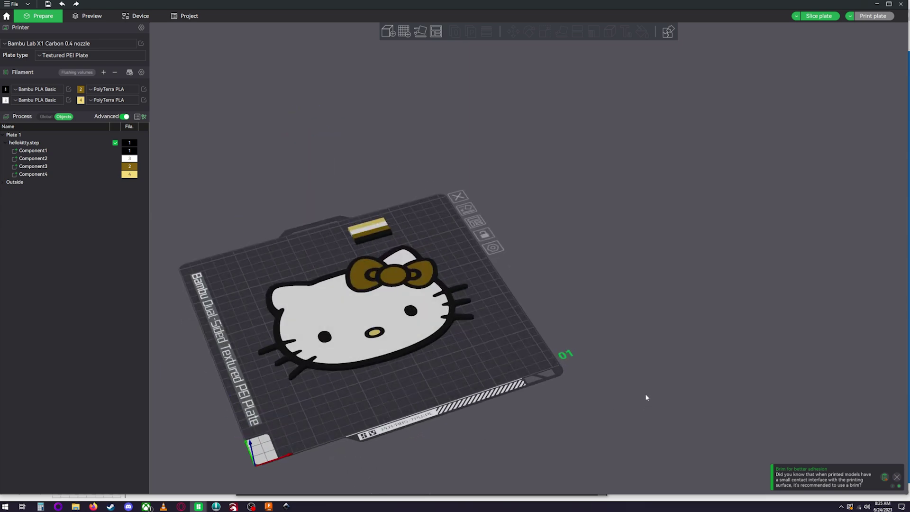